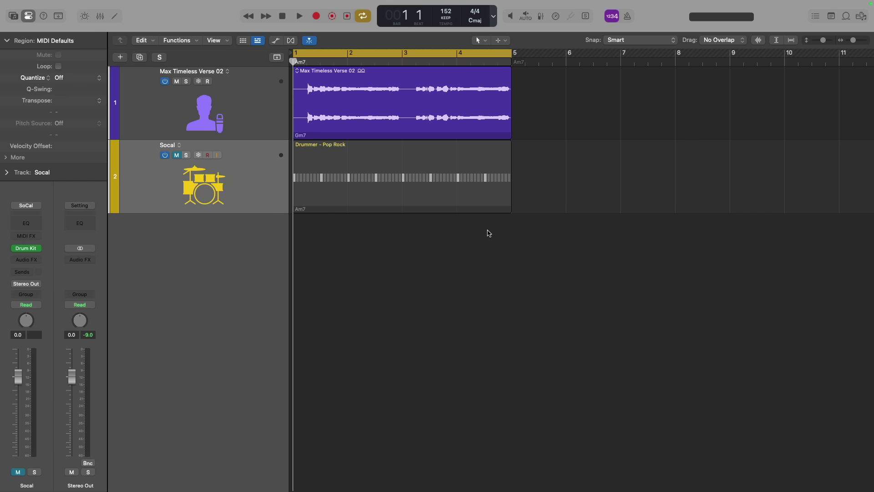
Open the loop library and check its Sound Packs list, then dismiss the list.
key("o")
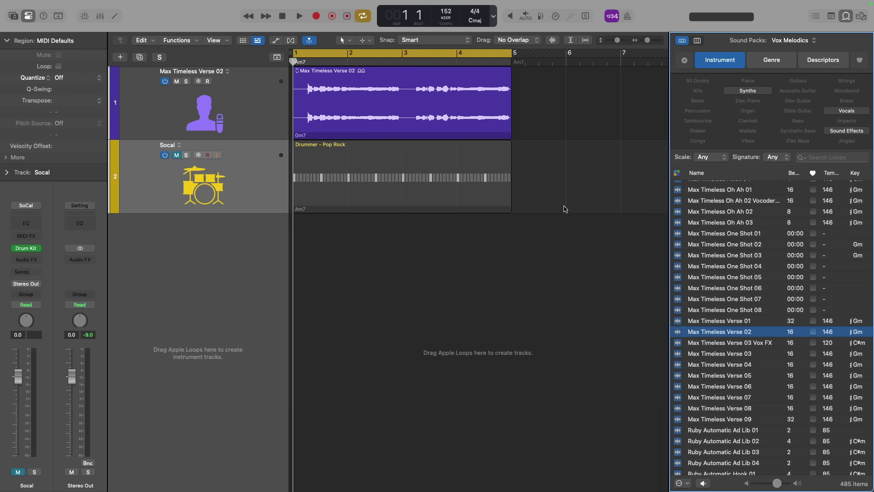
left_click(811, 42)
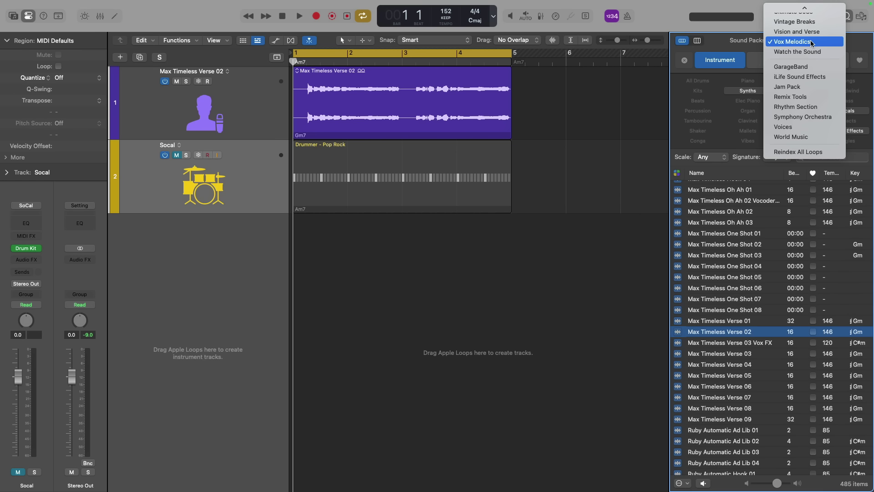
left_click(537, 238)
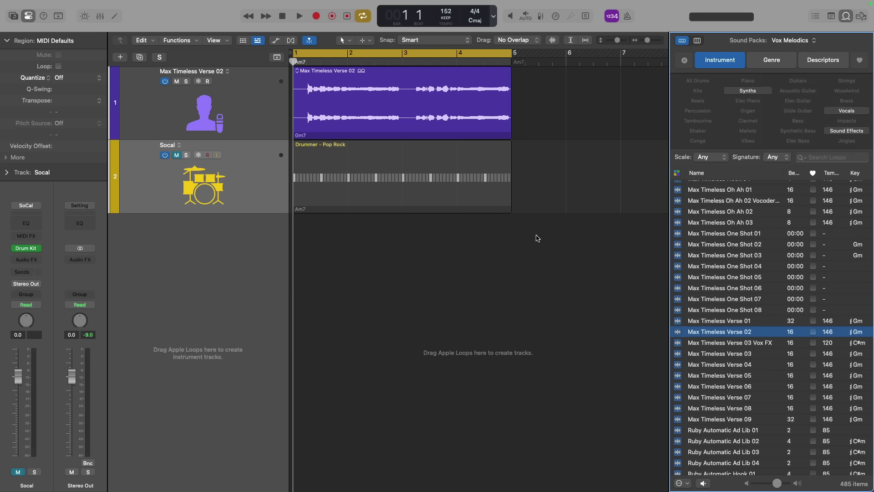
Close the loop library, select the Max Timeless Verse 02 track, and play it with the drums once.
key("o")
left_click(469, 81)
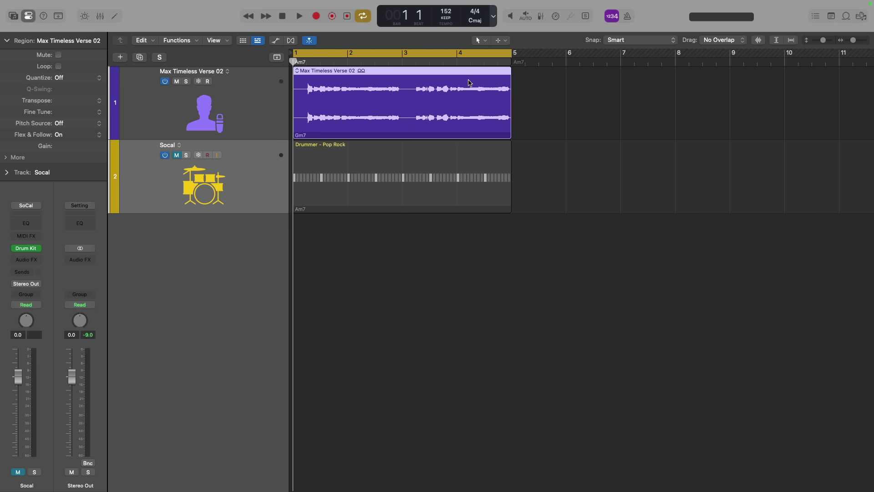
left_click(260, 93)
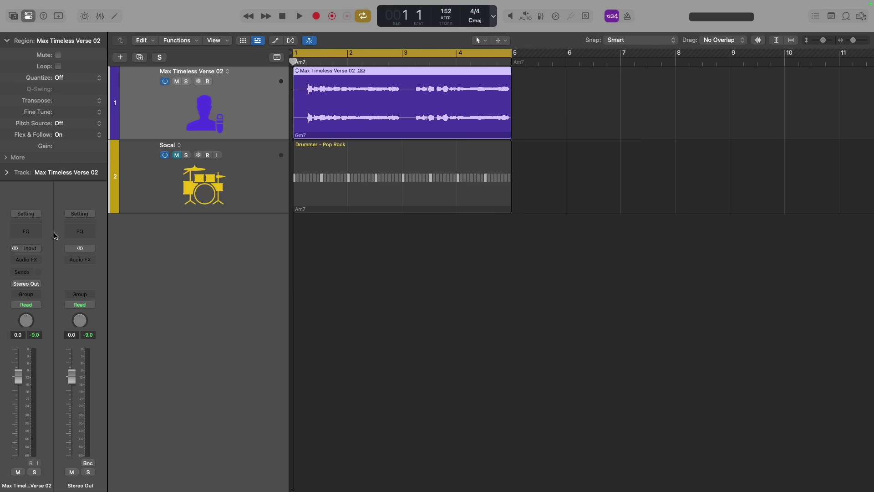
left_click(37, 248)
left_click(37, 248)
key("space")
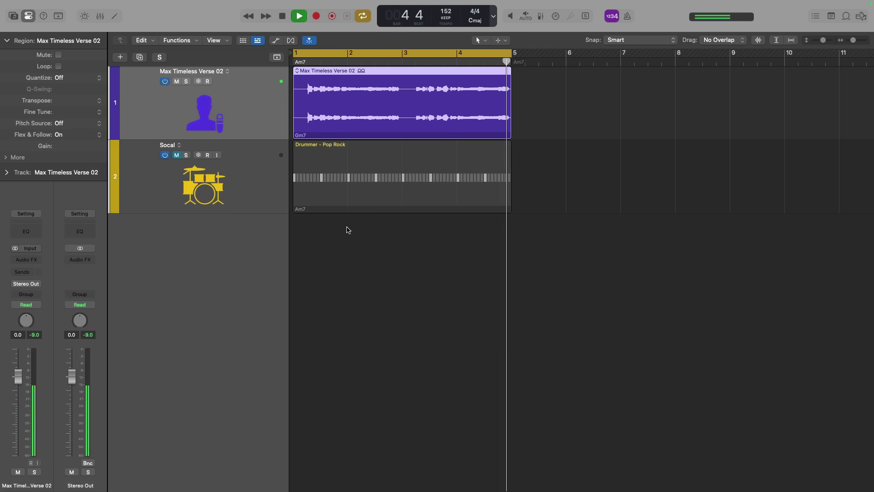
key("space")
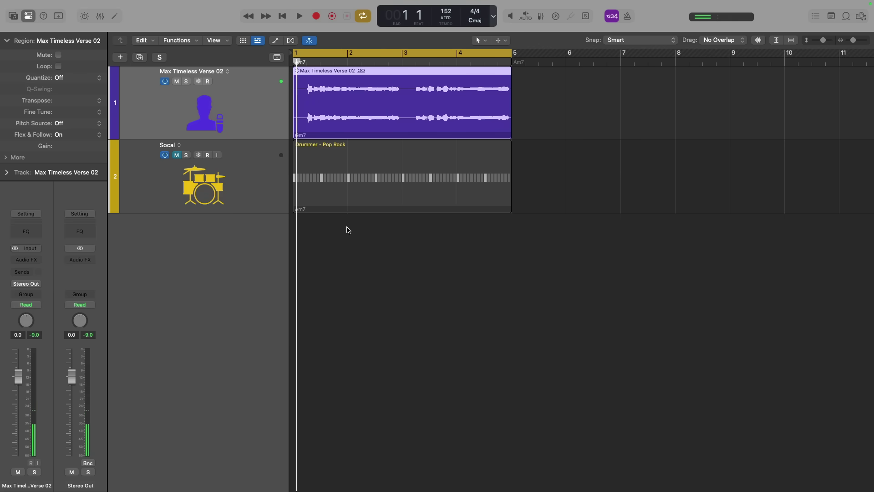
left_click(33, 228)
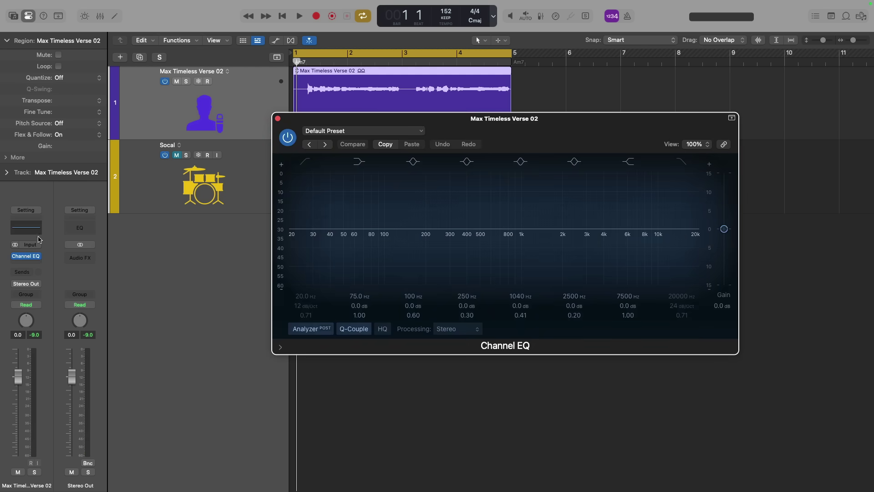
left_click(40, 222)
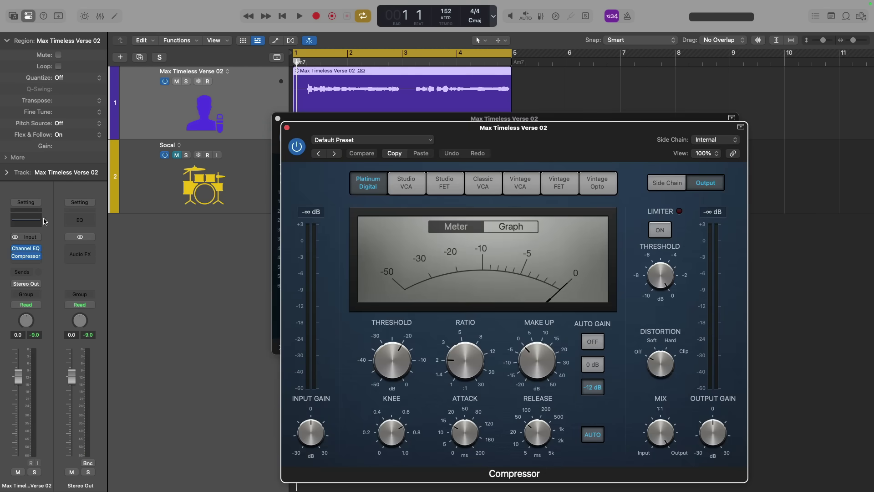
mouse_move(403, 357)
left_click(287, 128)
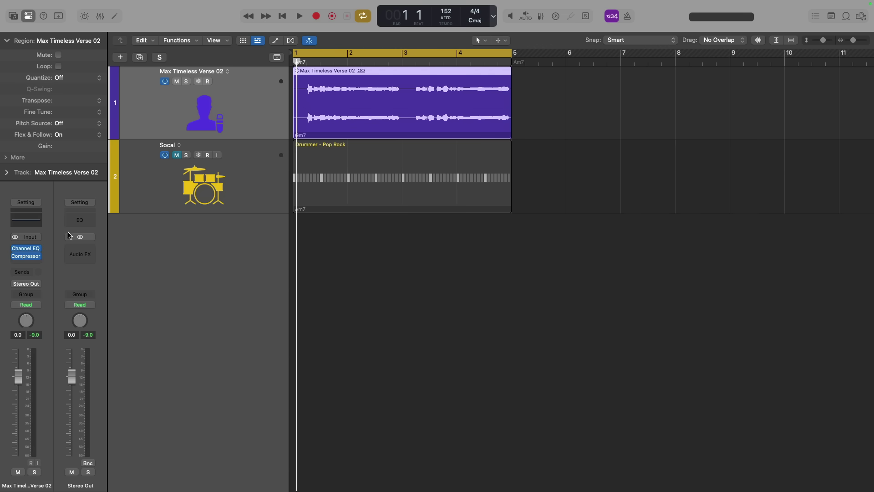
key("super+z")
key("super+z")
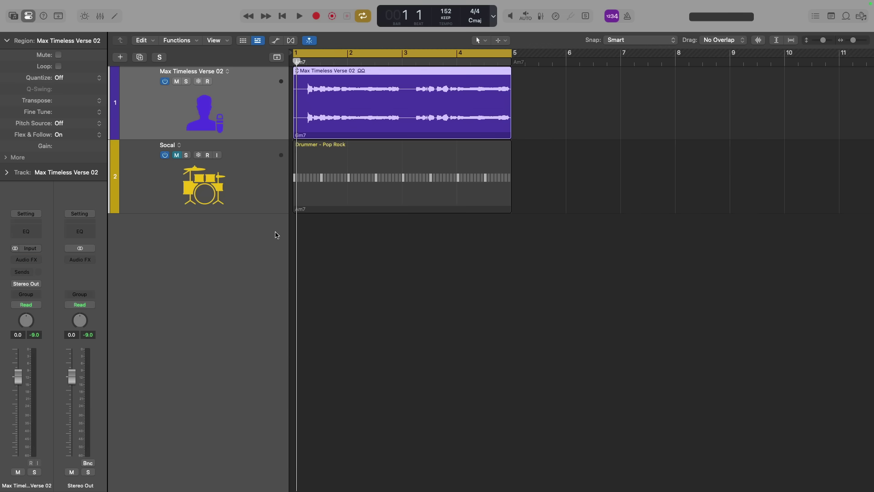
Unmute the Socal drummer track and play it back alongside the vocal.
left_click(270, 176)
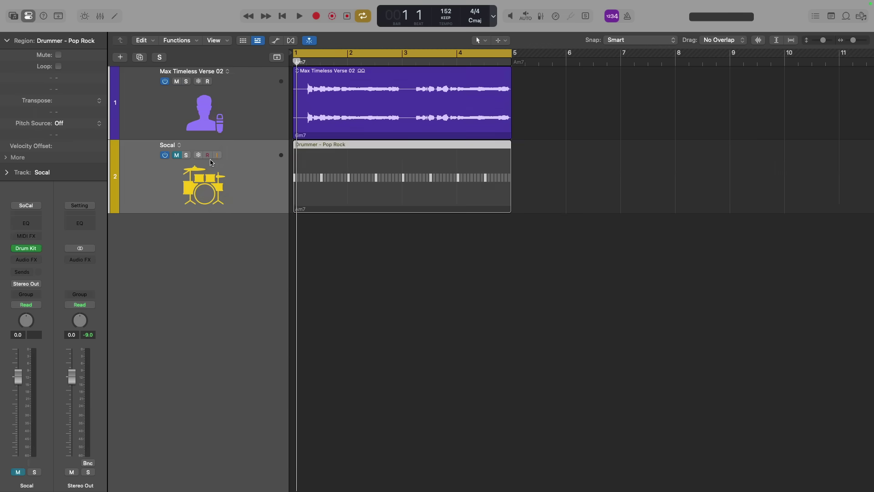
left_click(176, 155)
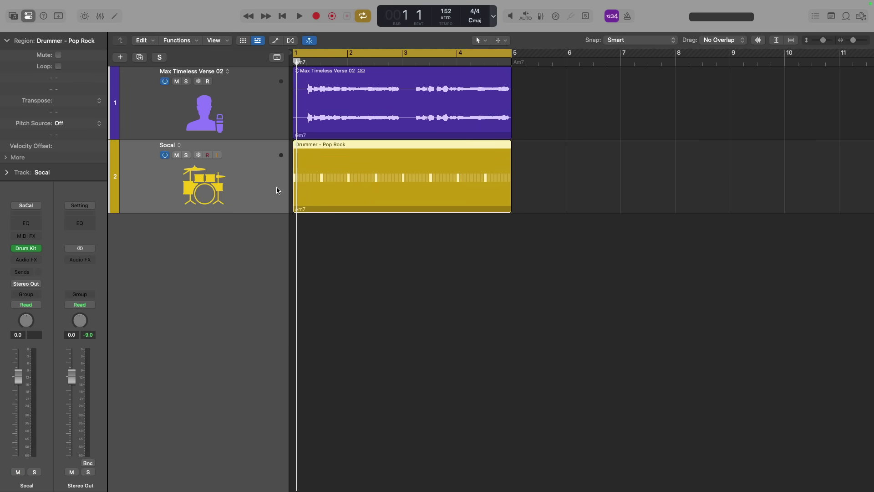
key("space")
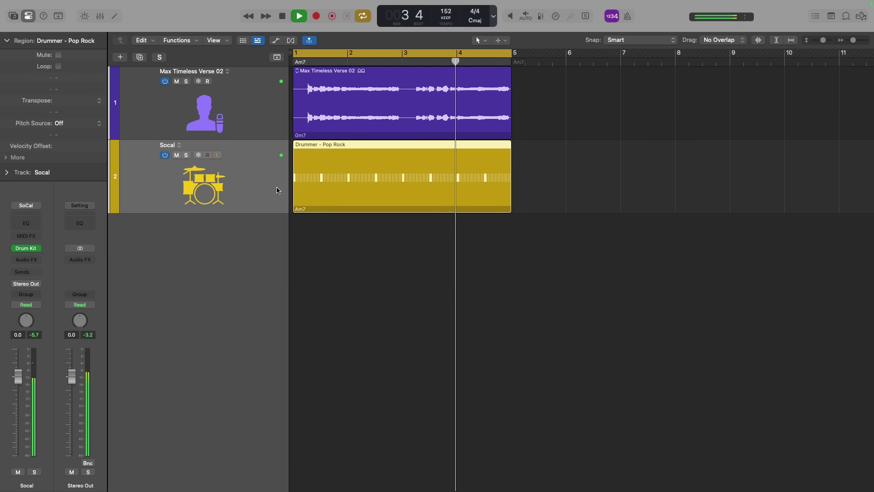
key("space")
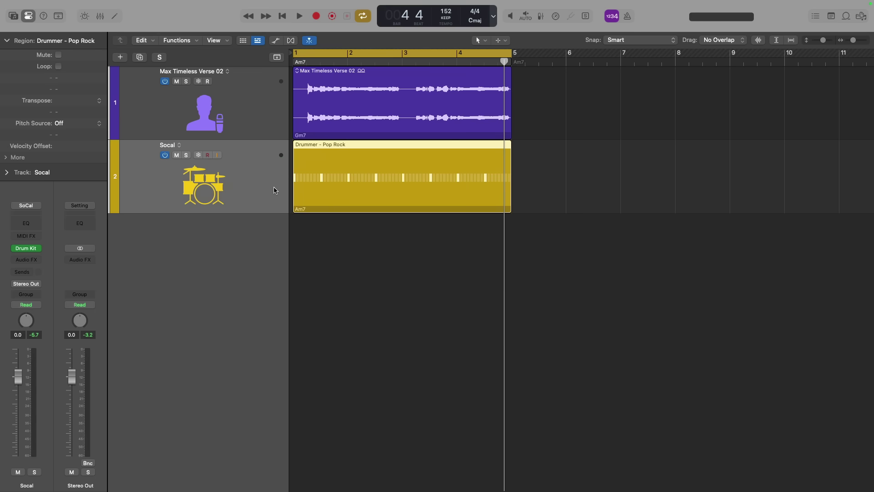
Insert a Compressor on the Socal track with ratio 1.0:1 and Auto Gain off.
left_click(26, 259)
left_click(61, 283)
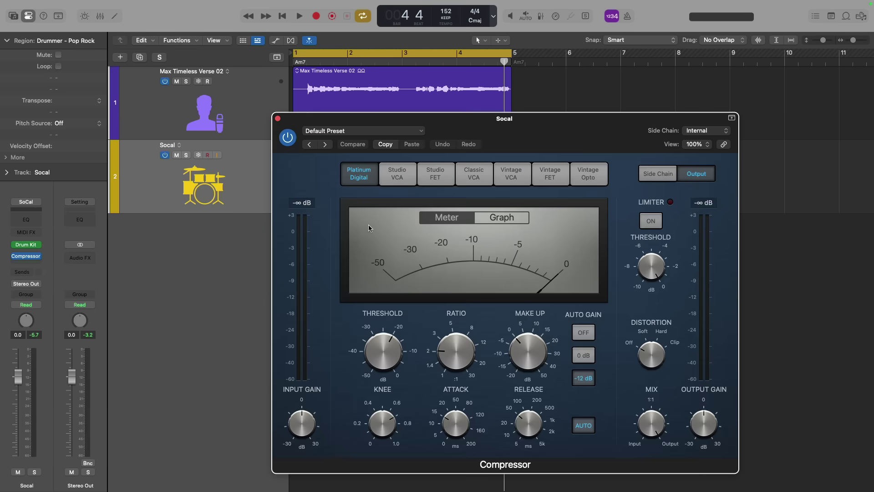
left_click_drag(457, 351, 395, 360)
scroll(396, 360, "up", 10)
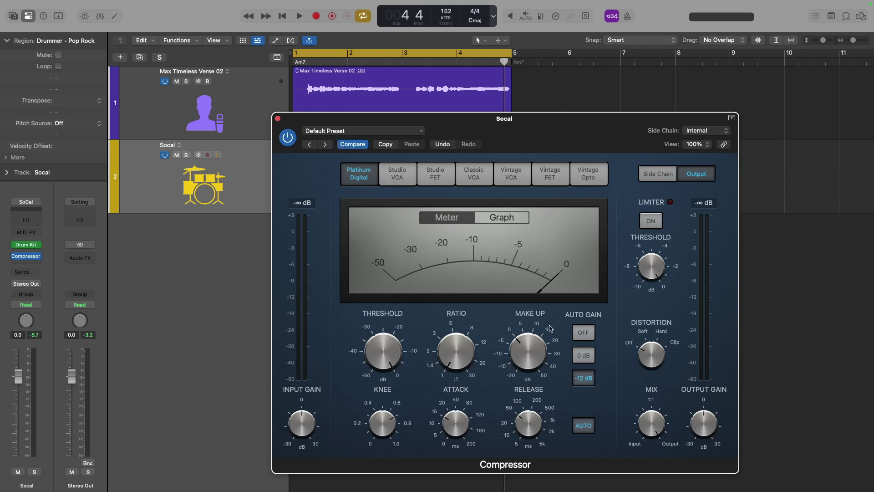
left_click(576, 329)
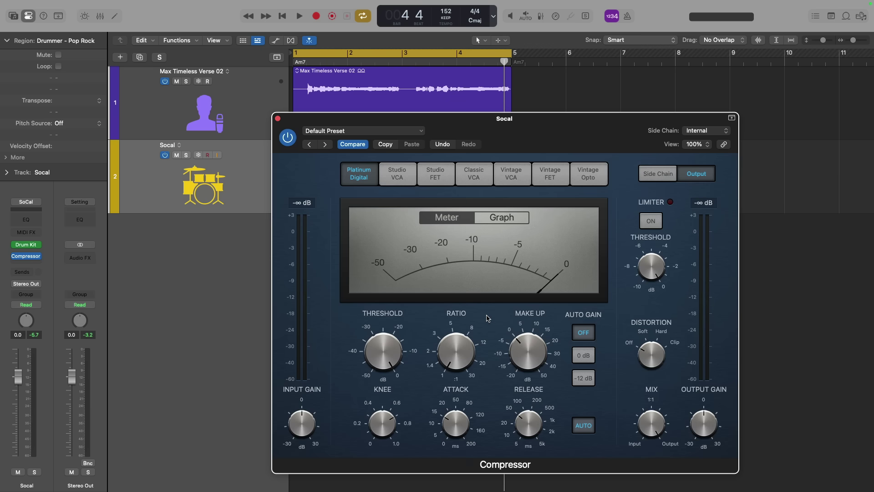
Play the drums through the compressor, switching its display between graph and meter.
key("space")
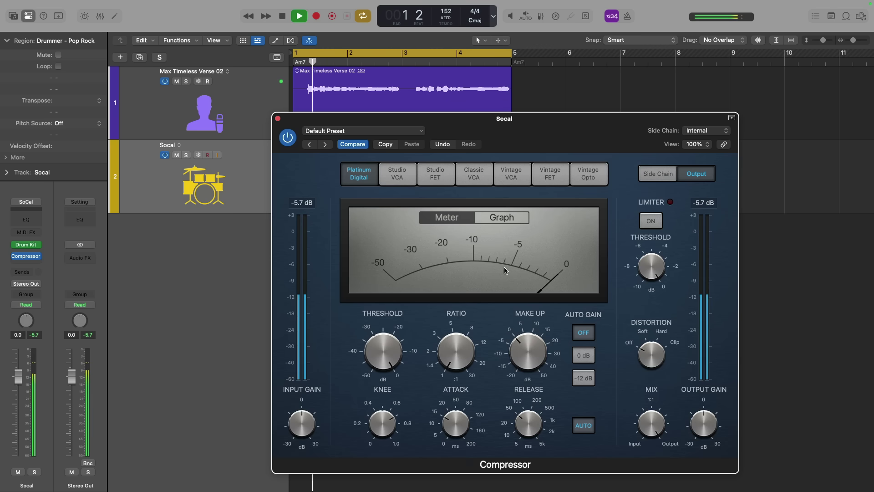
left_click(515, 216)
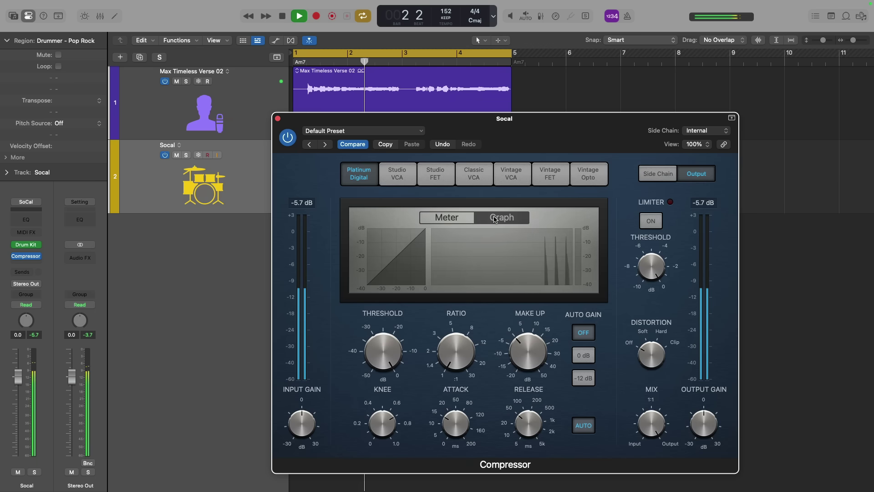
left_click(458, 216)
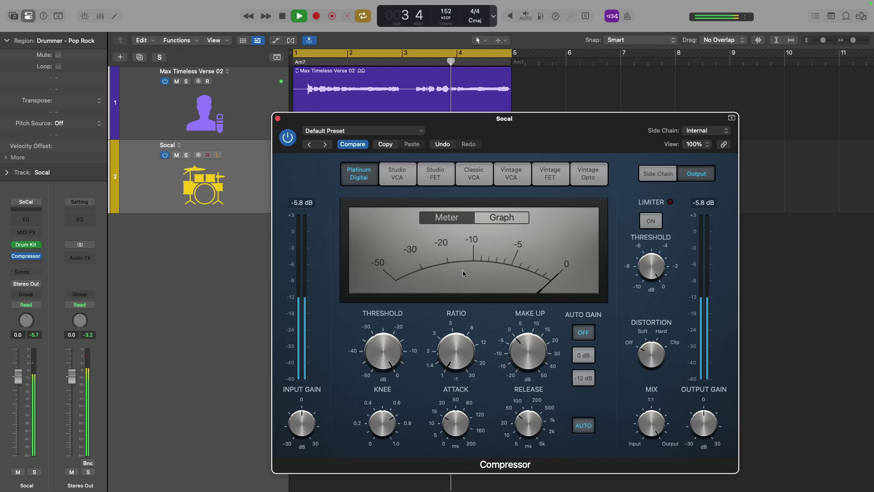
key("space")
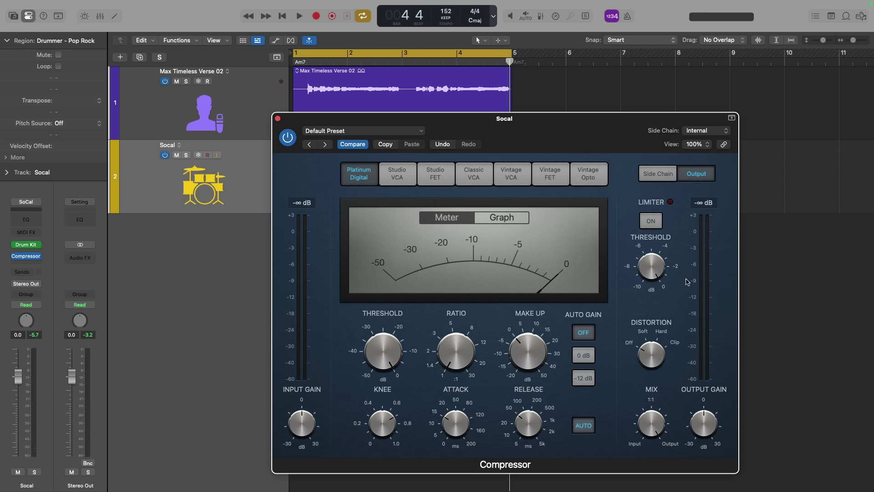
Set the side-chain filter to about 2 kHz in Listen mode and audition the soloed drums.
left_click(669, 176)
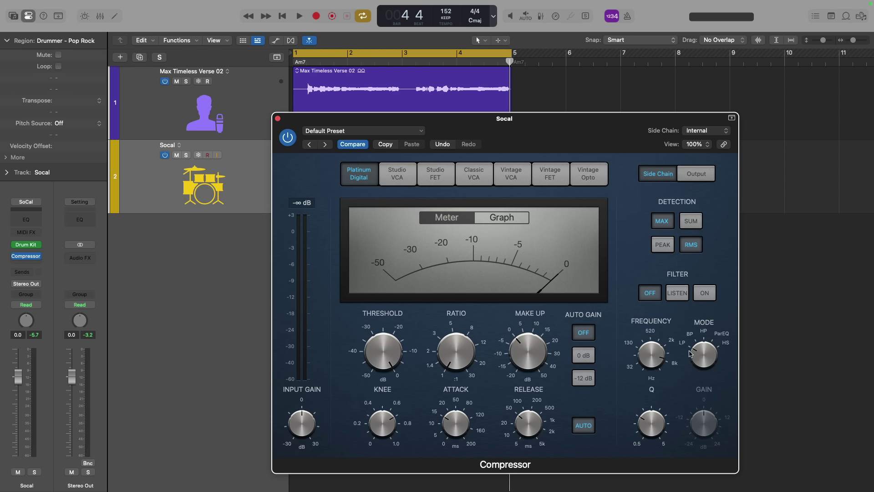
left_click_drag(650, 354, 645, 364)
left_click(677, 293)
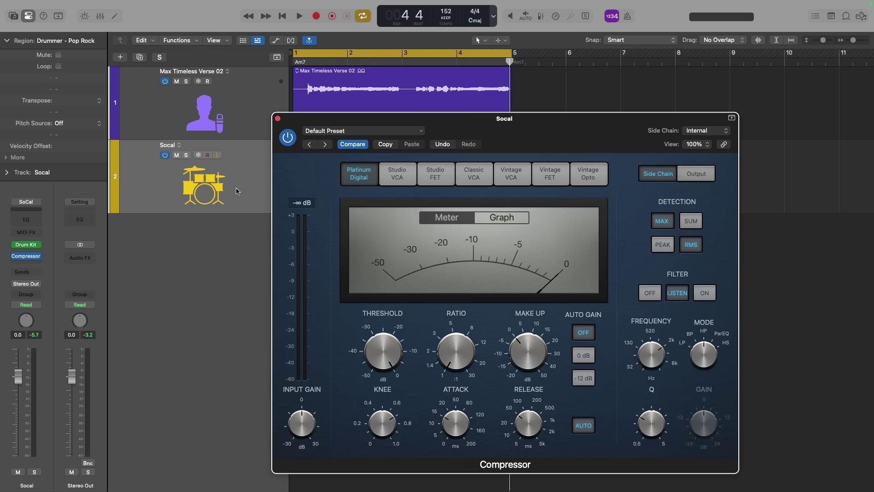
left_click(186, 156)
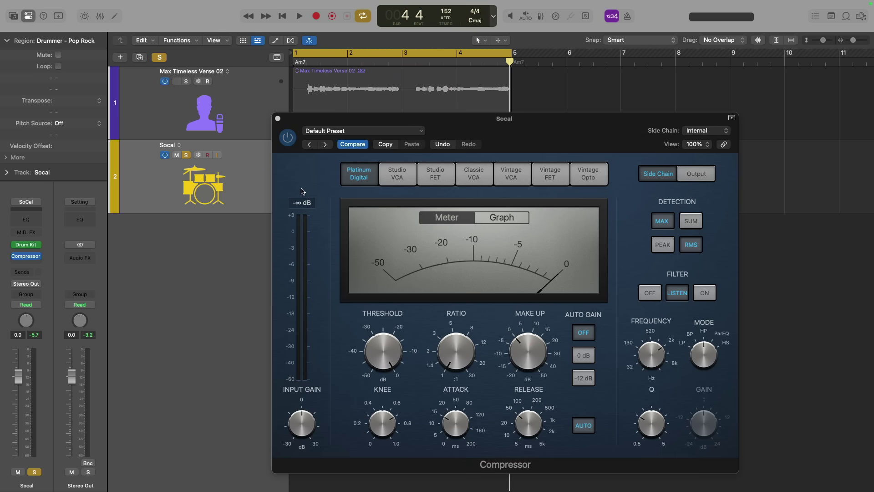
key("space")
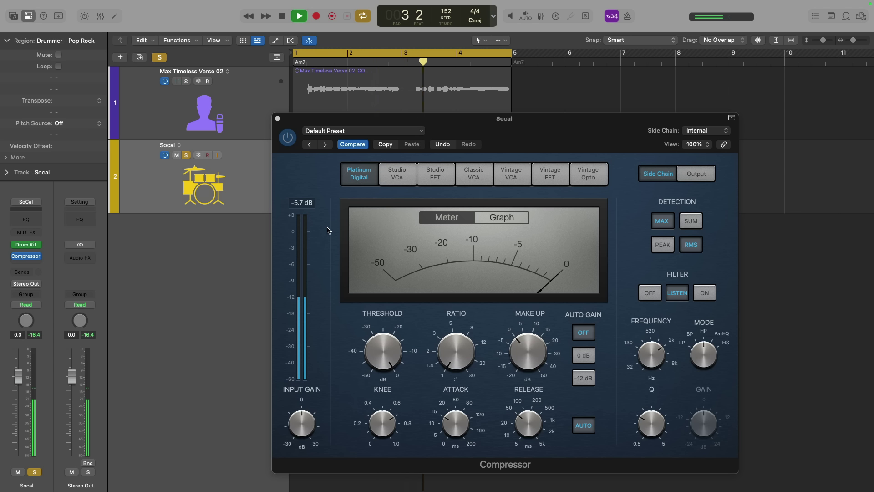
key("space")
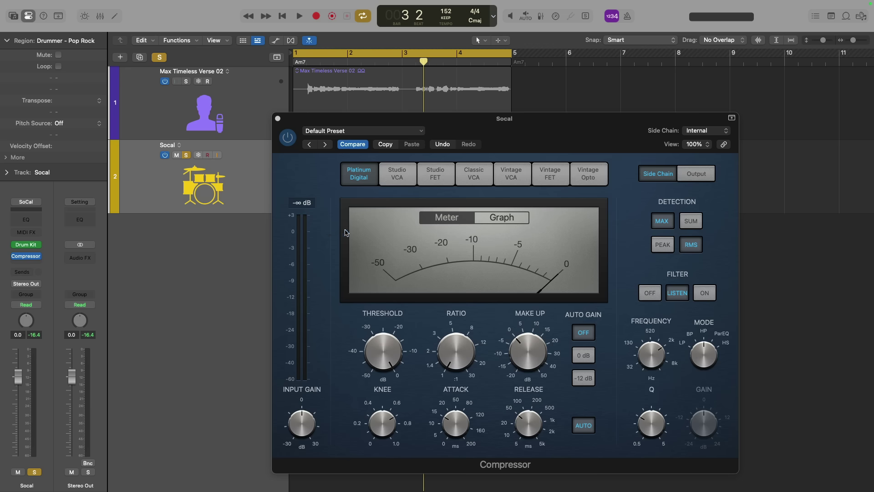
Set the compressor ratio to 2.9:1 and threshold to -21.0 dB, then audition it.
left_click_drag(450, 339, 451, 300)
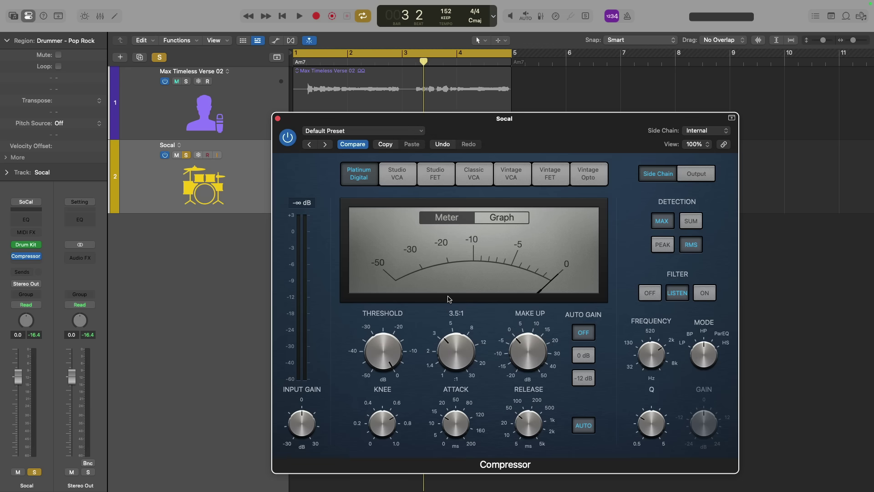
left_click_drag(400, 340, 438, 448)
key("space")
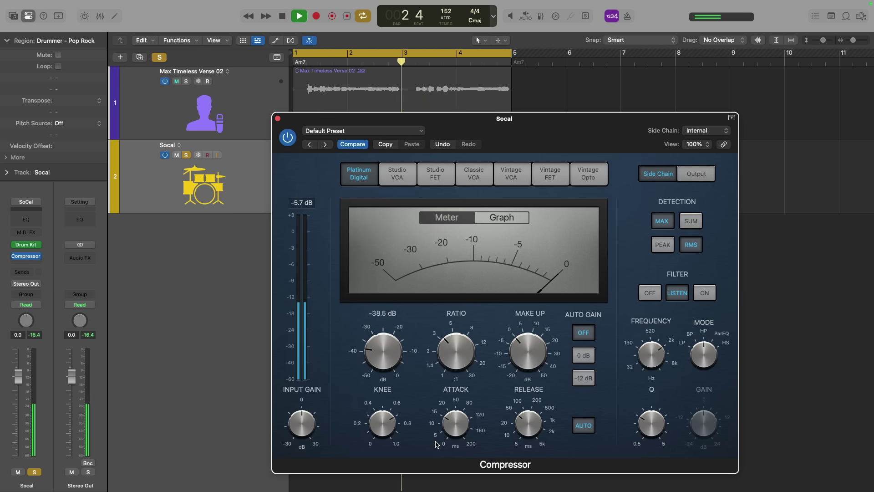
key("space")
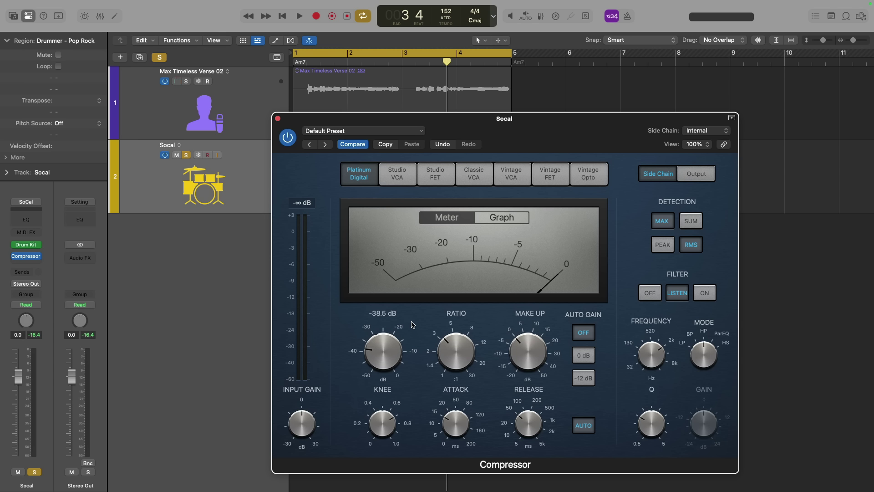
mouse_move(659, 341)
Set the compressor's side-chain source to the Max Timeless Verse 02 track (Audio 1).
left_click(462, 352, "alt")
left_click(388, 354, "alt")
left_click(712, 132)
mouse_move(769, 147)
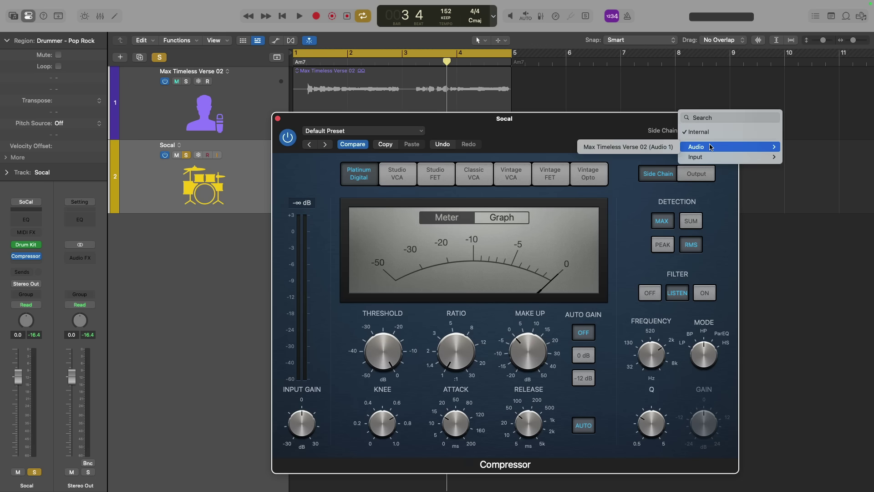
left_click(659, 146)
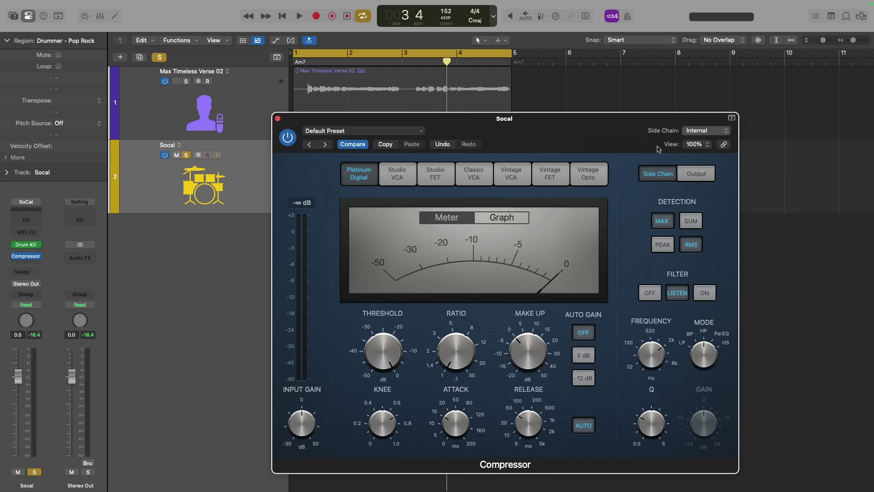
Lower the side-chain filter frequency to its minimum and play the side-chained drums.
mouse_move(649, 353)
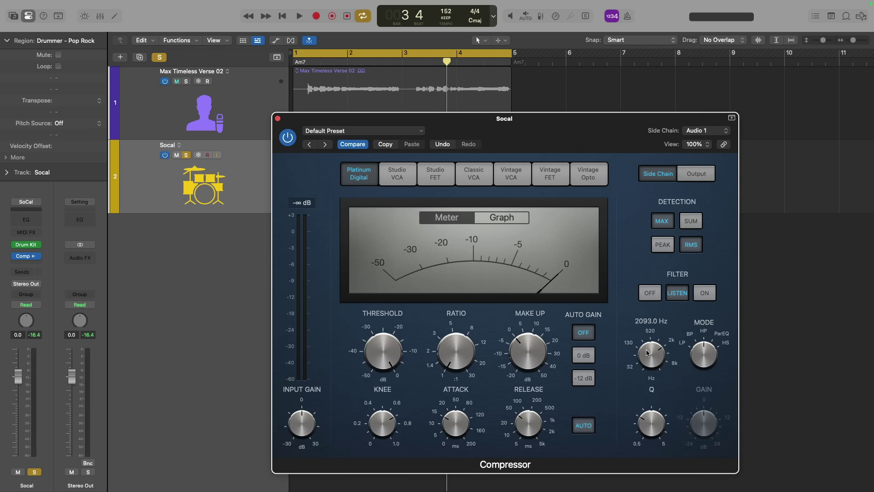
left_click_drag(648, 353, 649, 353)
mouse_move(652, 353)
key("space")
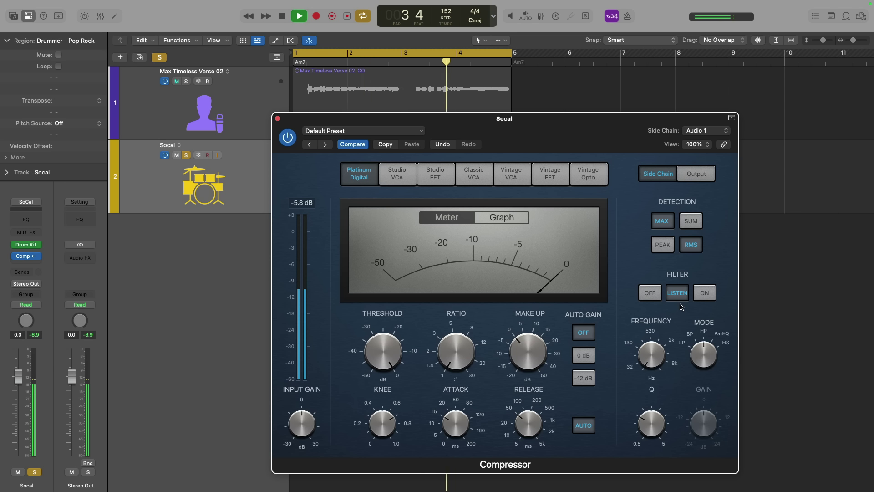
key("space")
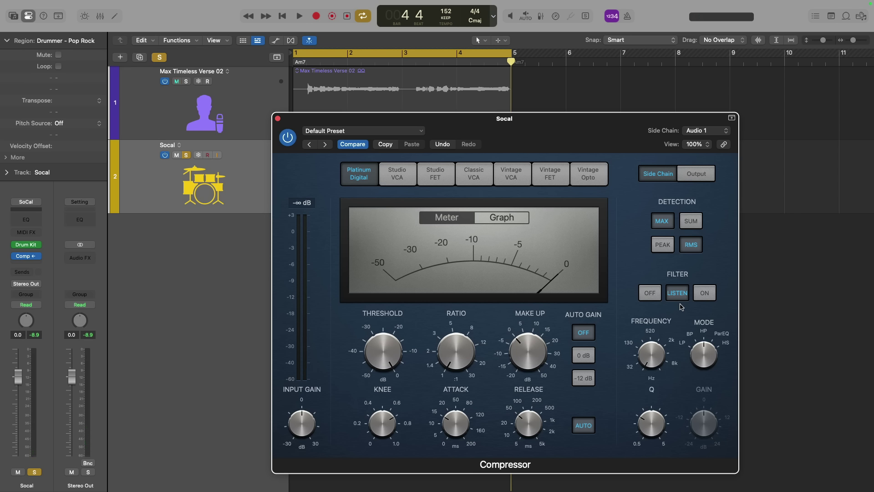
Close the compressor window, un-solo the Socal track, and show the mixer.
left_click(278, 119)
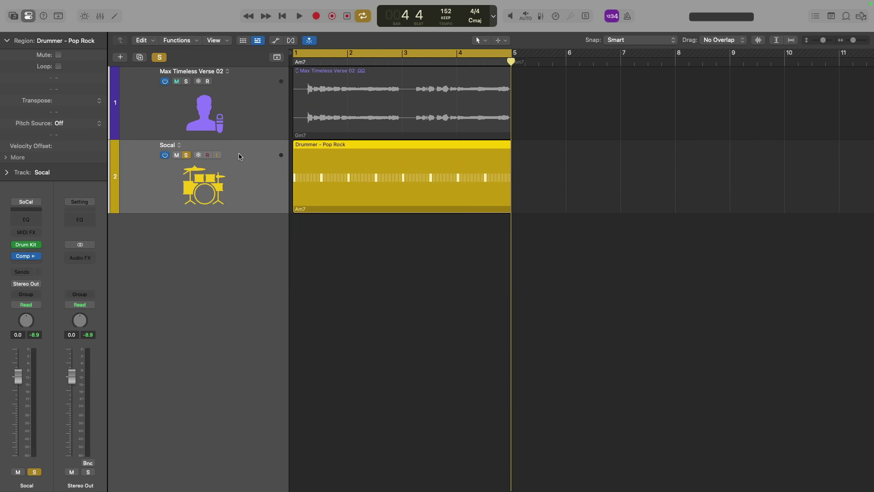
left_click(186, 155)
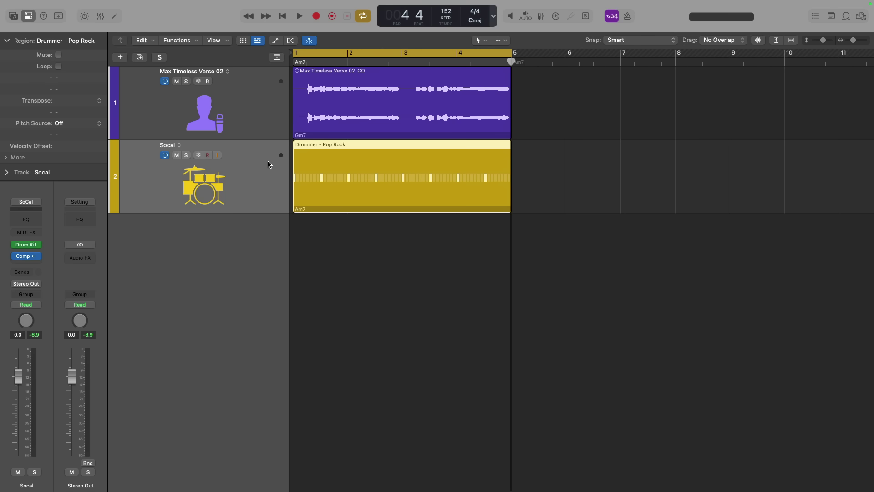
key("x")
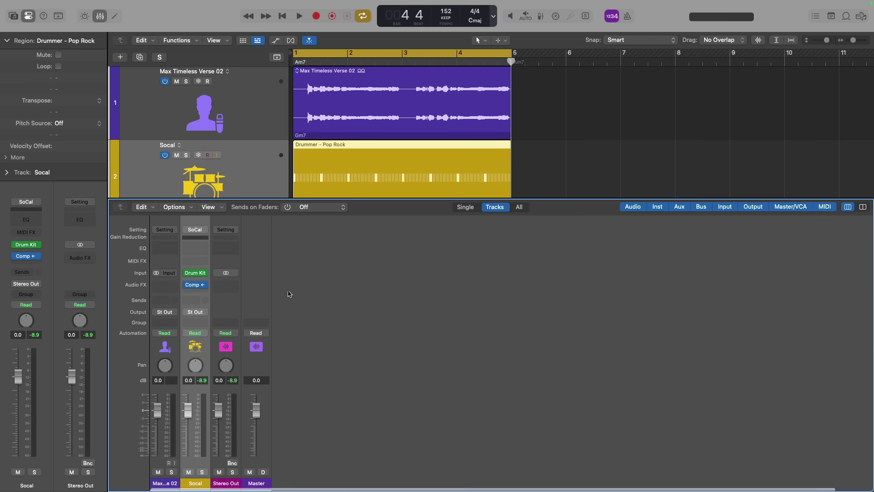
Play the drums while briefly muting and then unmuting the Max Timeless Verse 02 vocal.
key("space")
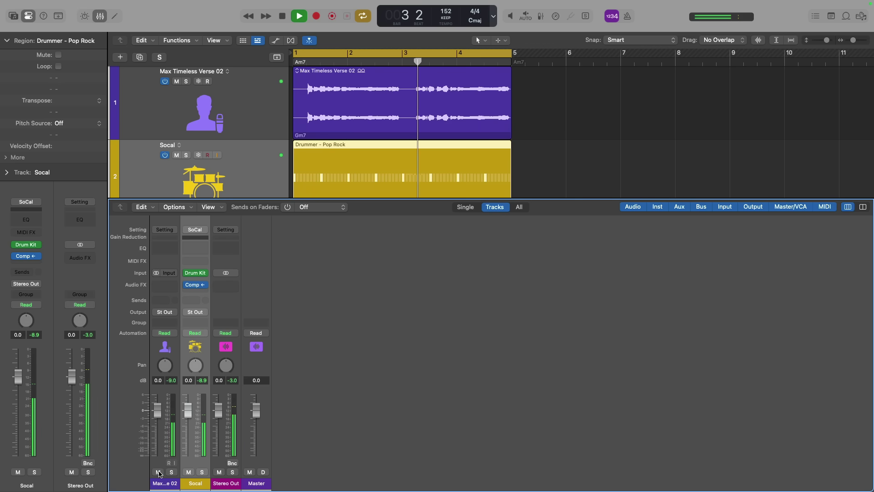
left_click(158, 472)
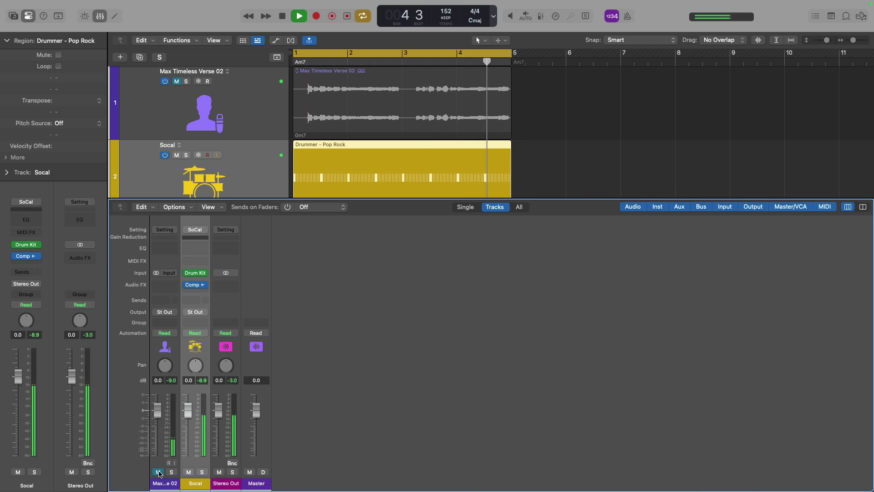
left_click(159, 472)
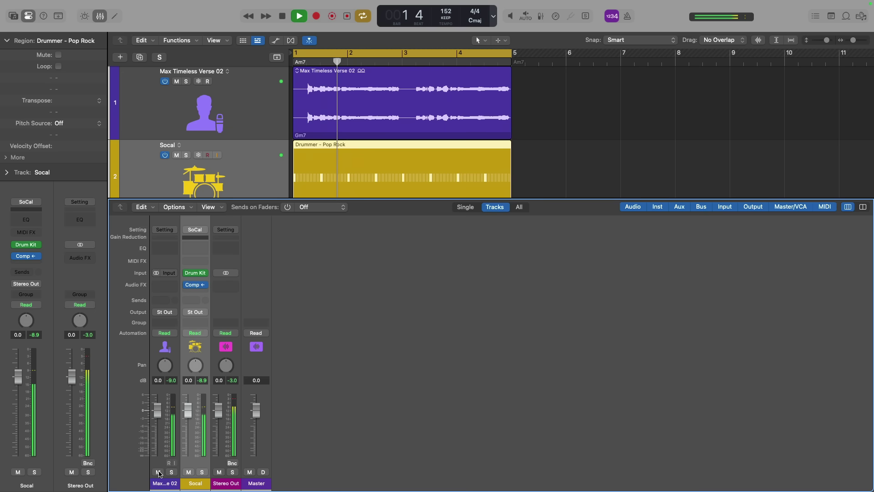
key("space")
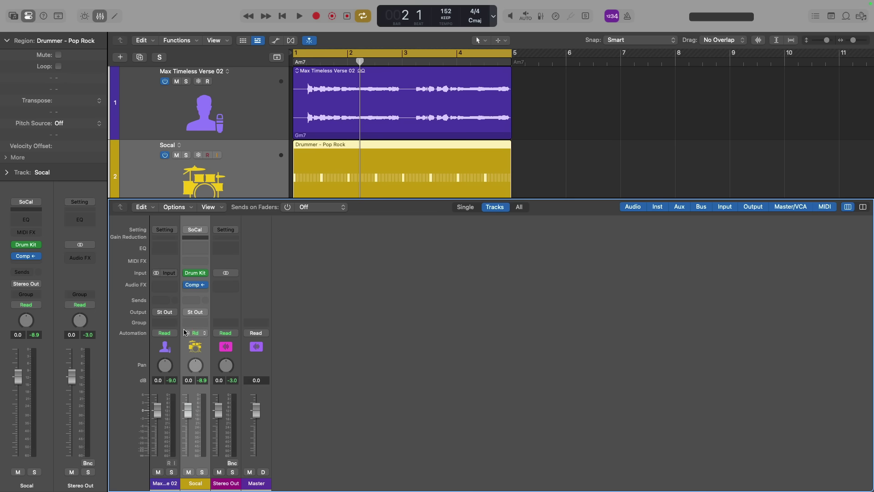
Route the Max Timeless Verse 02 track to No Output and hide the mixer.
left_click(174, 318)
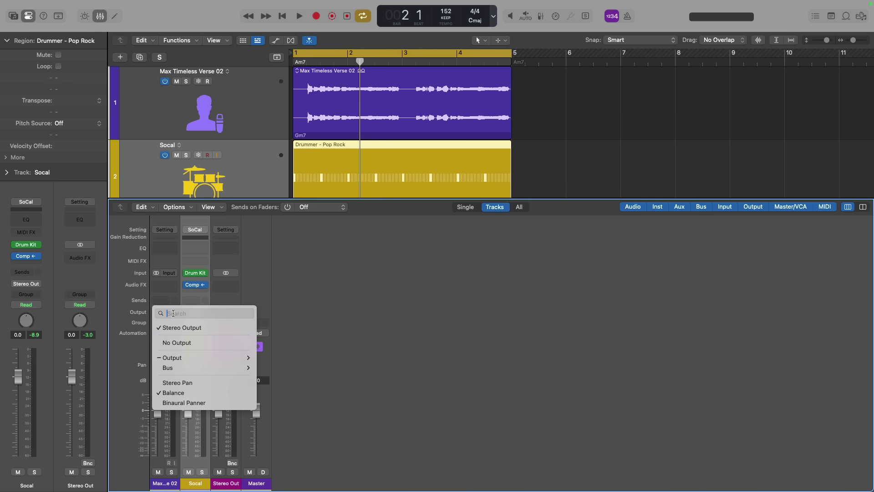
left_click(186, 336)
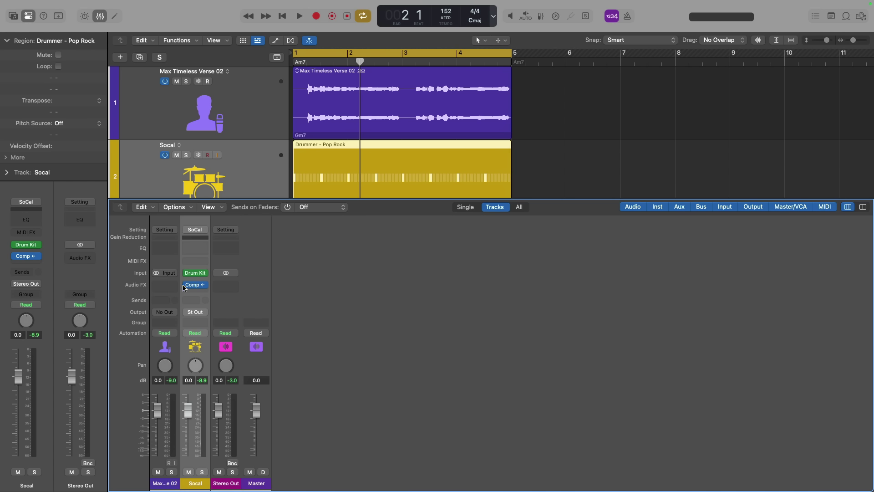
key("x")
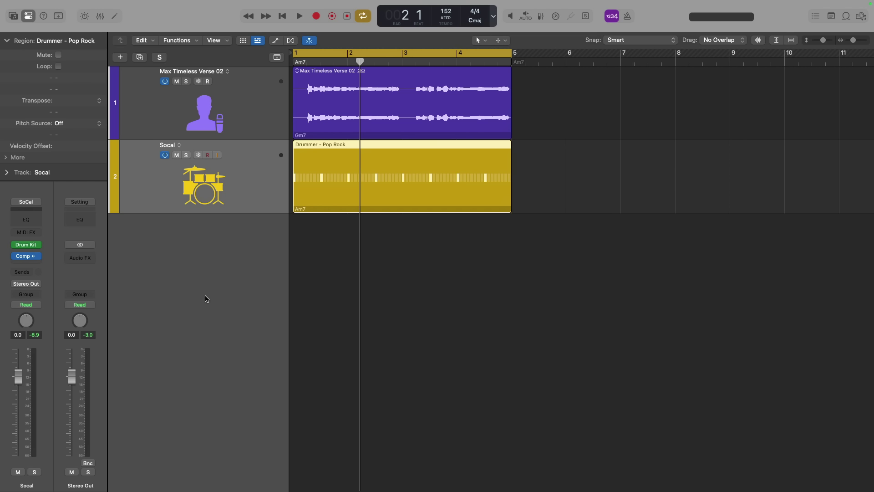
Rename the Socal track 'Vocal' and insert a Modulator MIDI effect on it.
double_click(167, 146)
type("Vocal")
key("Return")
left_click(38, 234)
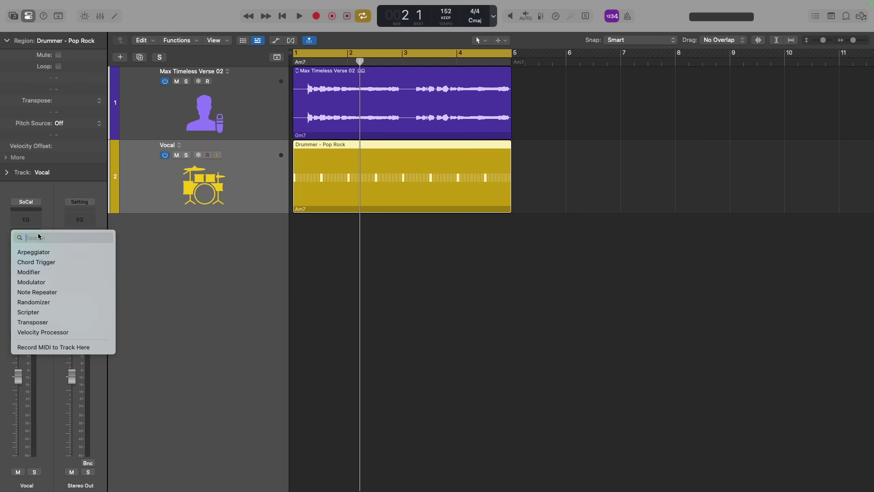
left_click(63, 283)
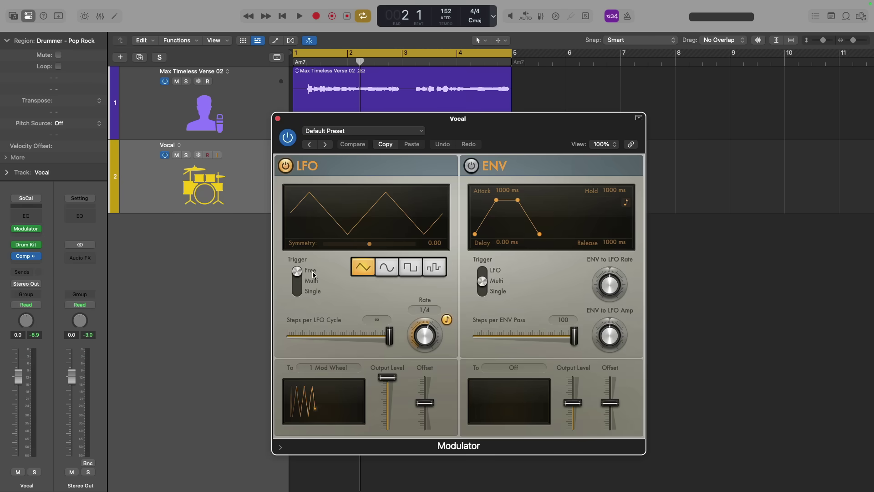
Switch off the Modulator's LFO, bypass the Modulator, and move its window aside.
left_click(286, 165)
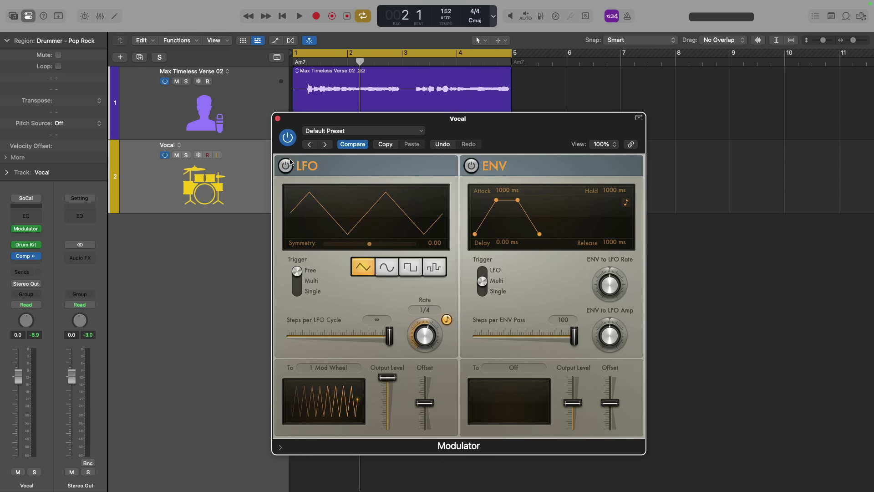
left_click(288, 141)
left_click_drag(355, 123, 500, 109)
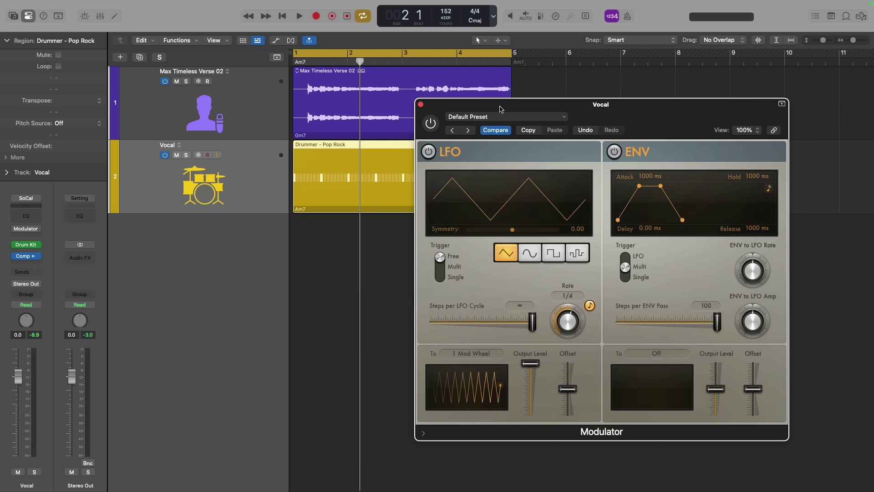
Insert a Channel EQ after the compressor, testing its high cut and restoring it to 20000 Hz.
left_click(36, 264)
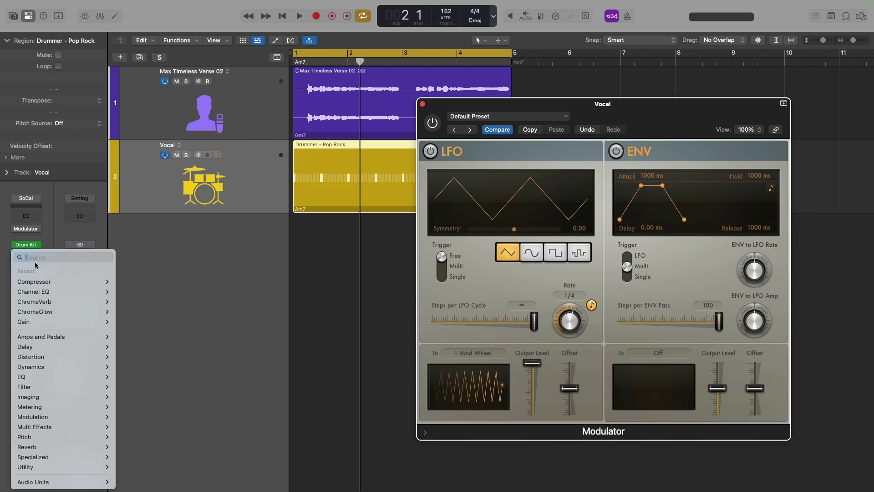
left_click(206, 247)
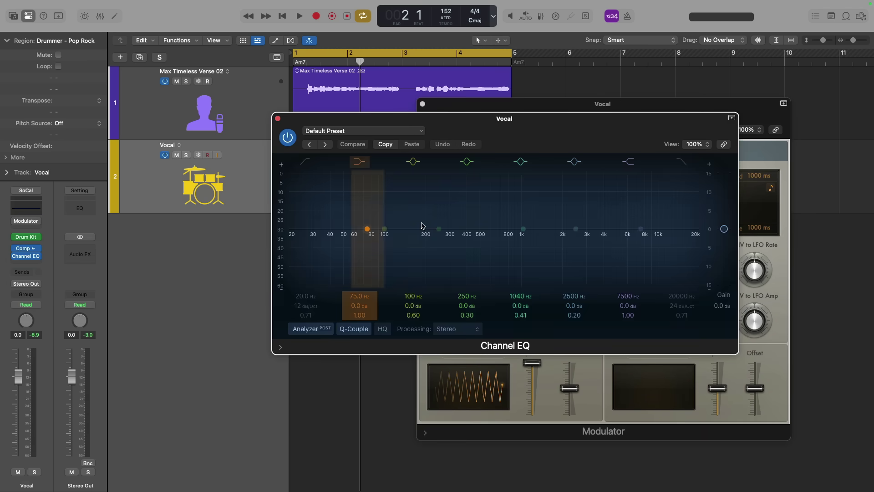
left_click_drag(615, 139, 375, 164)
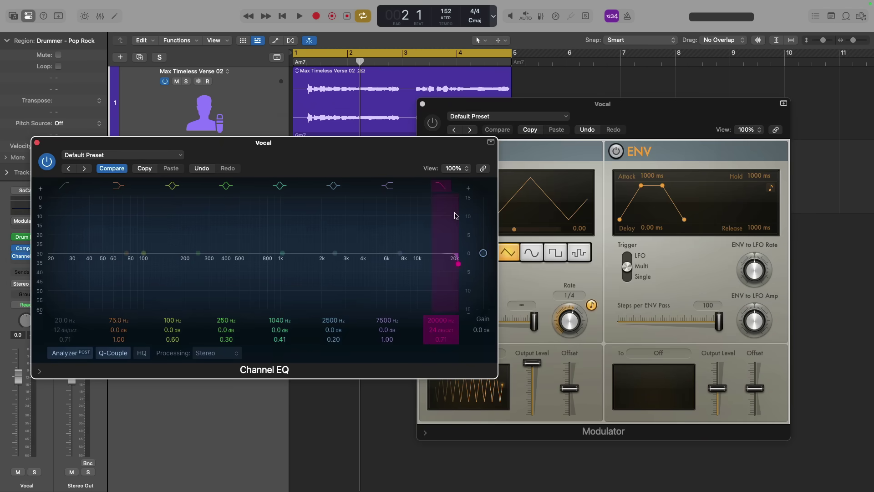
left_click_drag(436, 319, 436, 368)
left_click_drag(435, 321, 436, 282)
left_click(622, 112)
left_click_drag(621, 113, 683, 109)
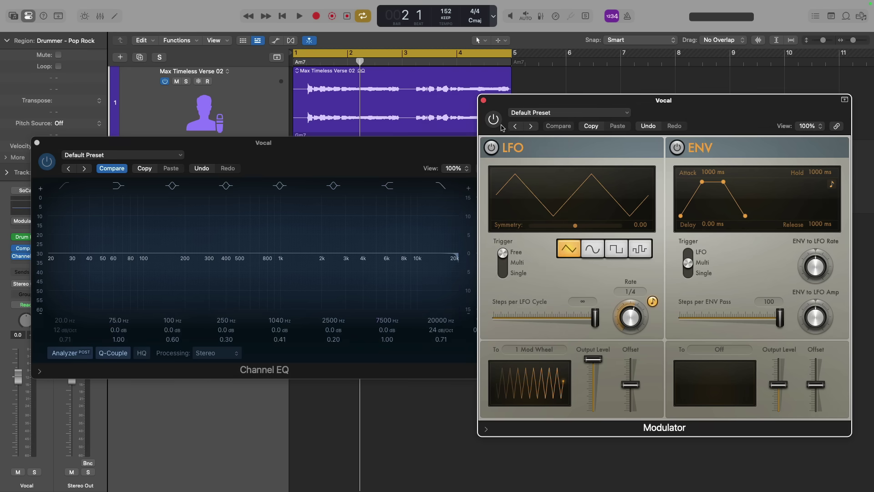
Use Learn Plug-in Parameter to assign the Modulator LFO to the Channel EQ High Cut.
left_click(524, 351)
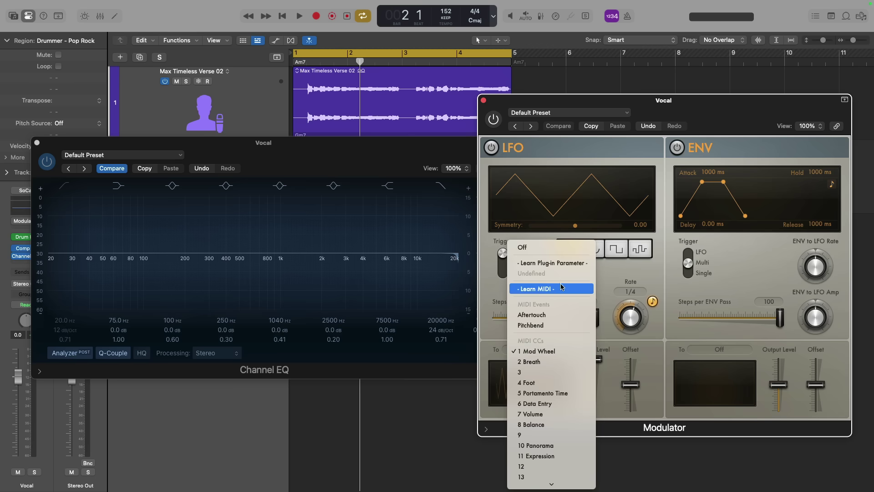
left_click(564, 264)
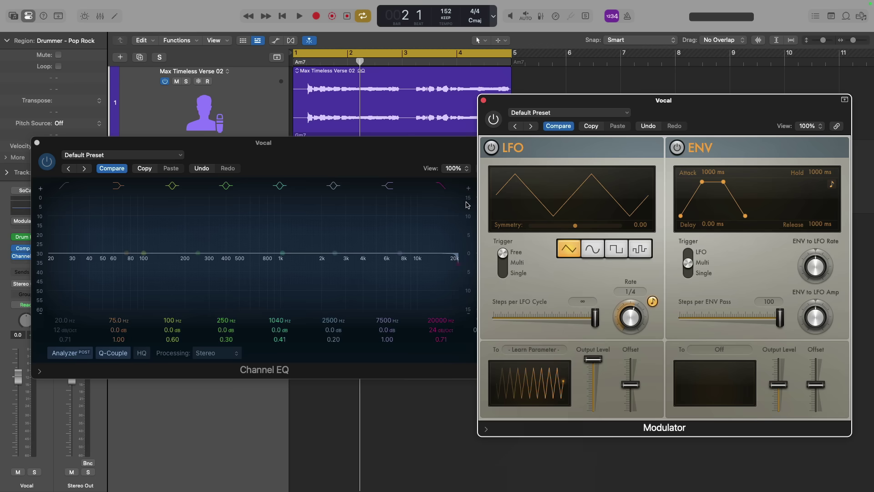
left_click(436, 286)
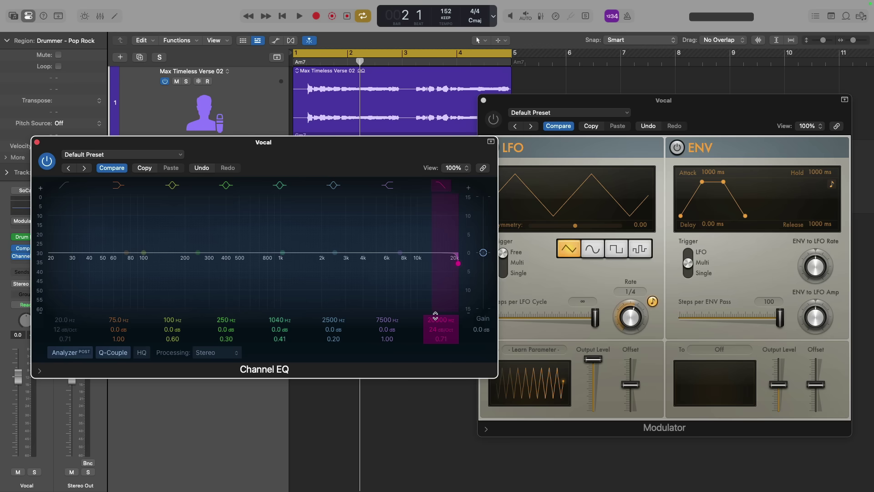
left_click_drag(435, 316, 435, 321)
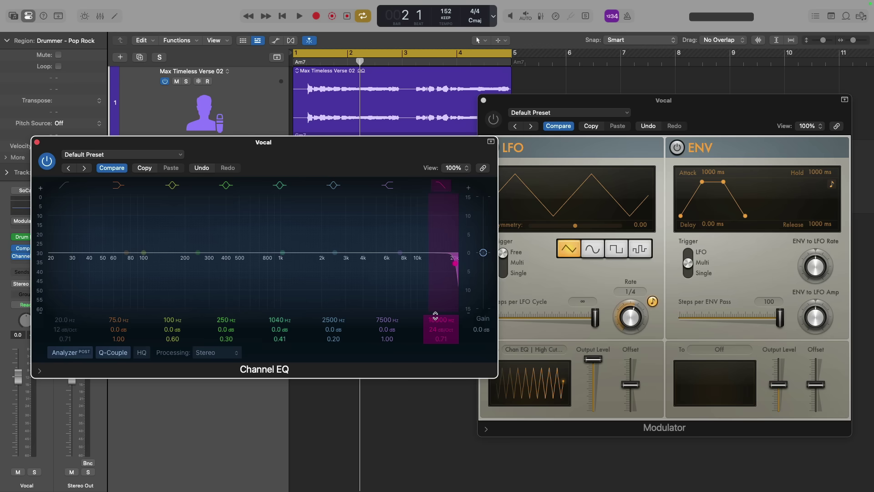
left_click(556, 349)
left_click(553, 270)
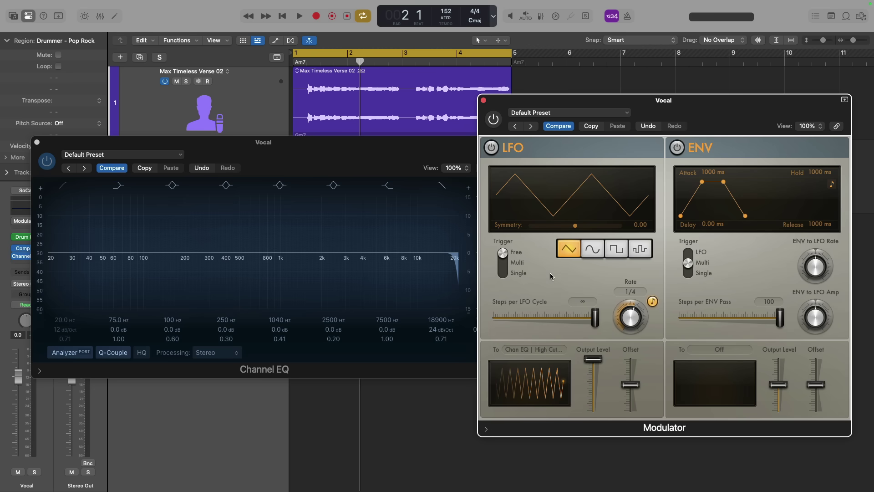
Play the vocal briefly, then un-bypass the Modulator plugin on the Vocal channel.
key("space")
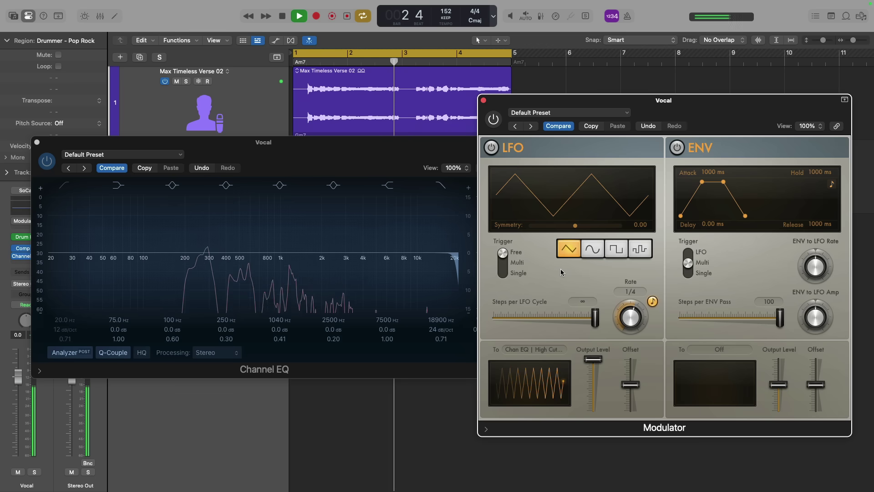
key("space")
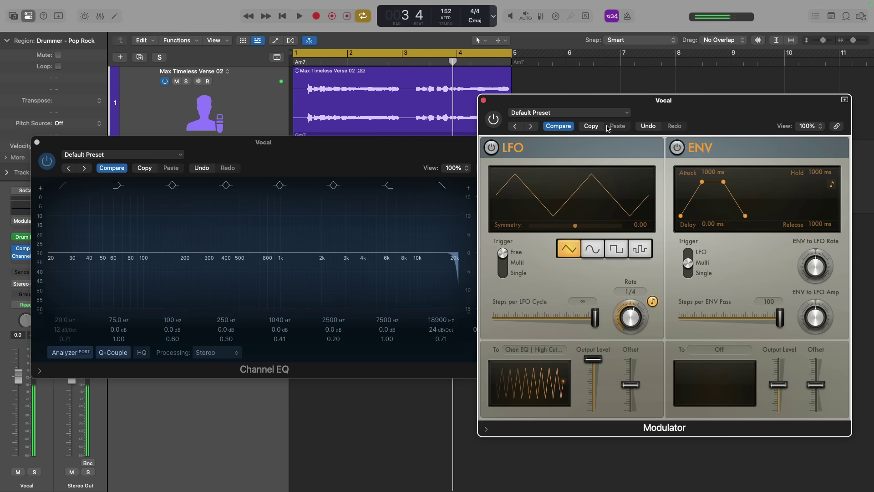
left_click_drag(637, 112, 645, 112)
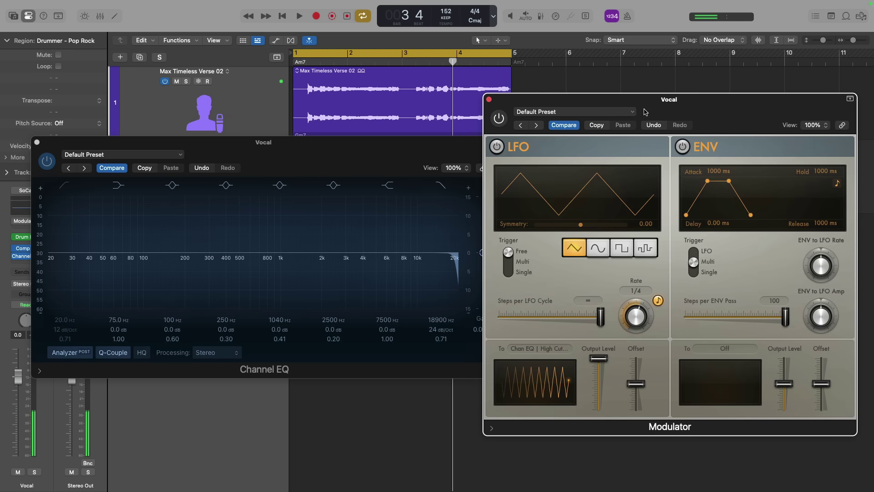
left_click(500, 118)
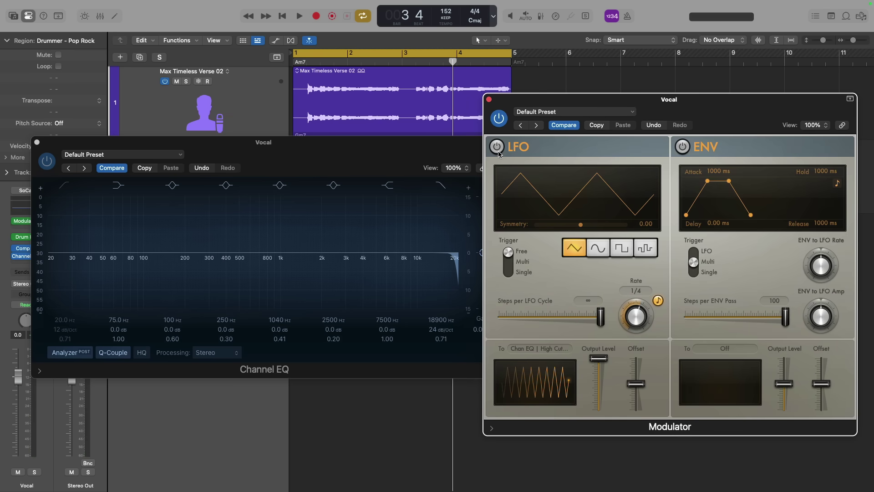
Enable the Modulator LFO on the EQ High Cut, set its rate to 2 bars, and play.
left_click(497, 147)
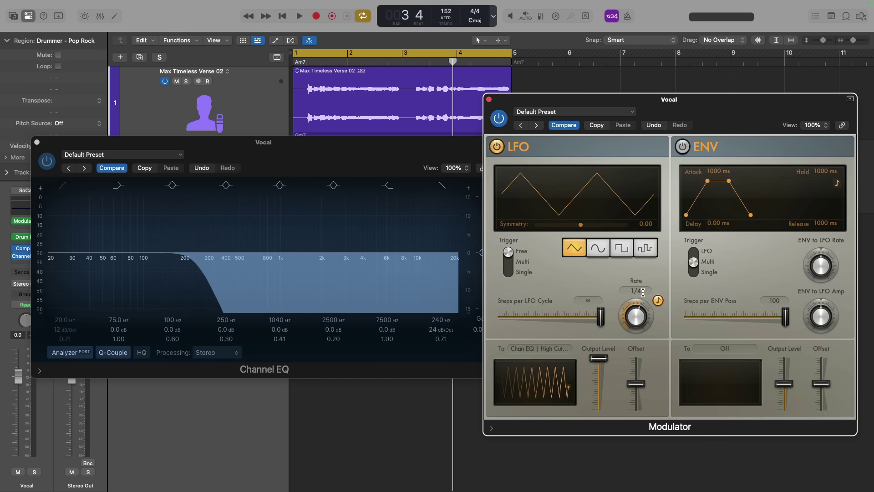
left_click_drag(643, 292, 631, 331)
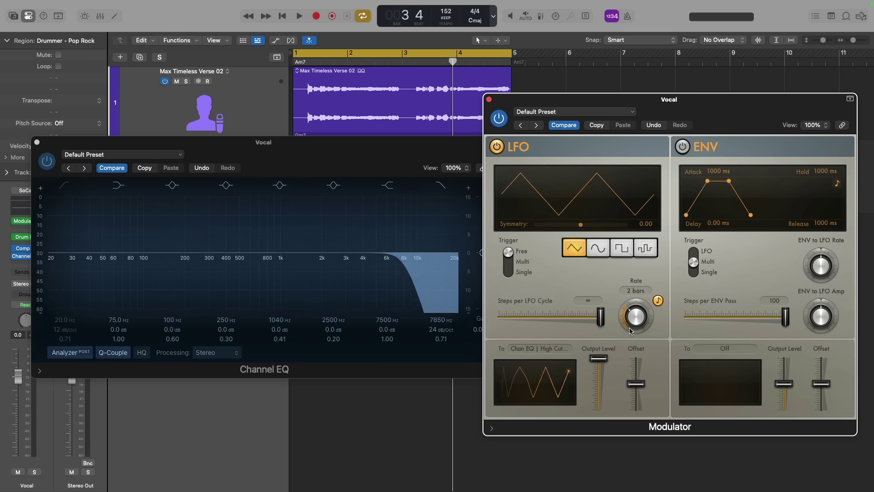
key("space")
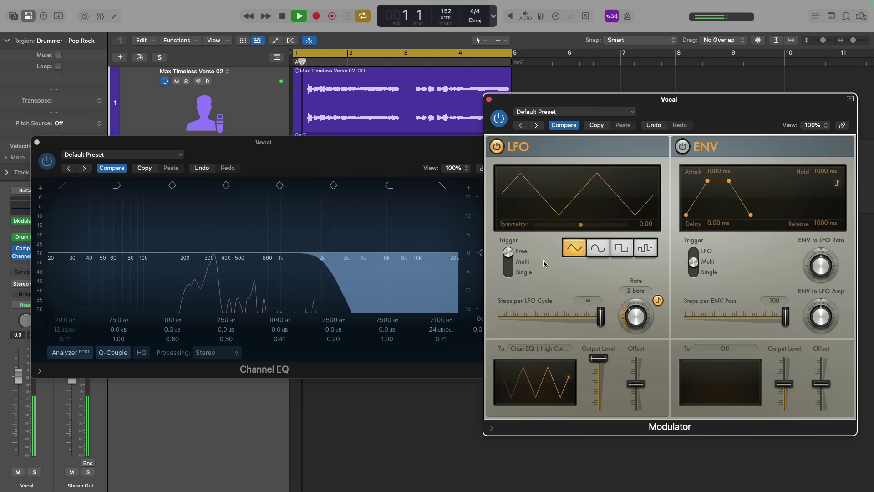
Keep the LFO rate tempo-synced at 2 bars and set its trigger to Multi.
key("space")
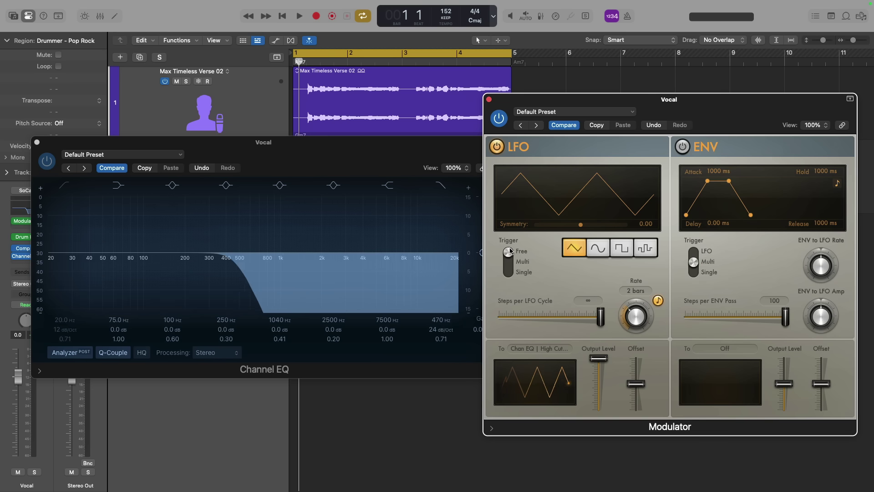
left_click(658, 300)
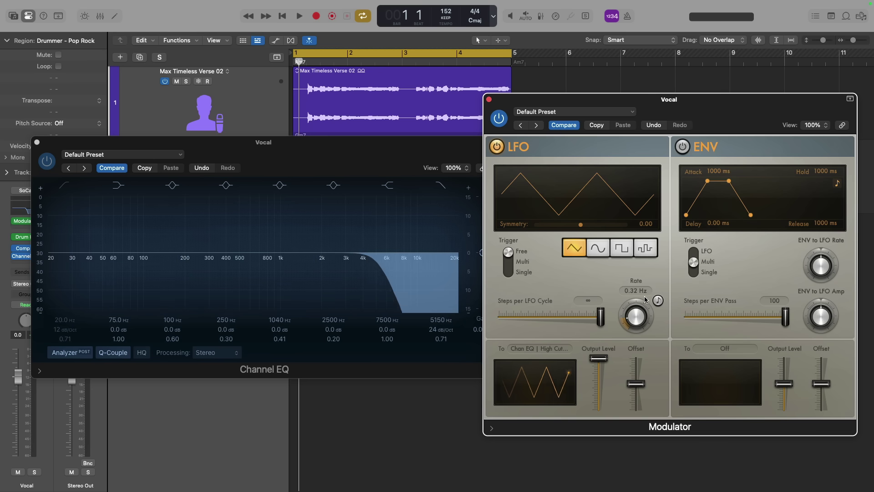
left_click(658, 301)
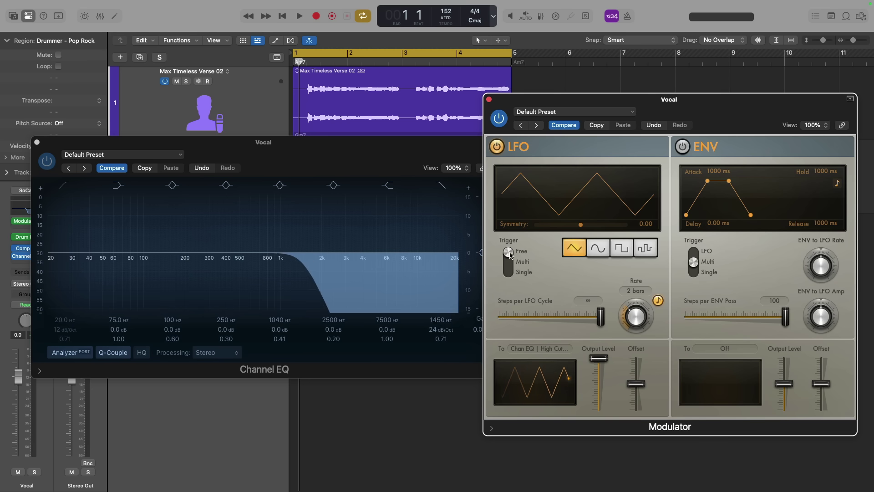
mouse_move(508, 253)
left_mouse_down()
mouse_move(507, 272)
mouse_move(508, 262)
left_mouse_up()
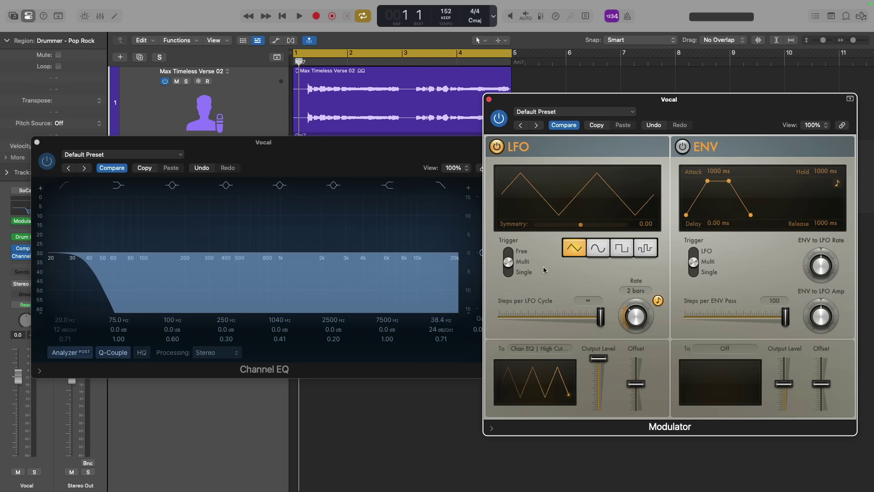
Audition the wider High Cut sweep with the Channel EQ window moved lower in front.
key("space")
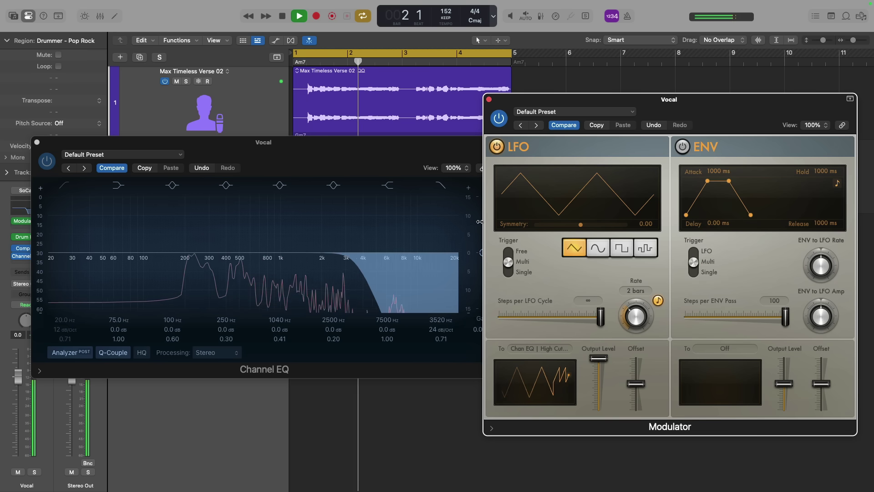
left_click_drag(410, 146, 408, 202)
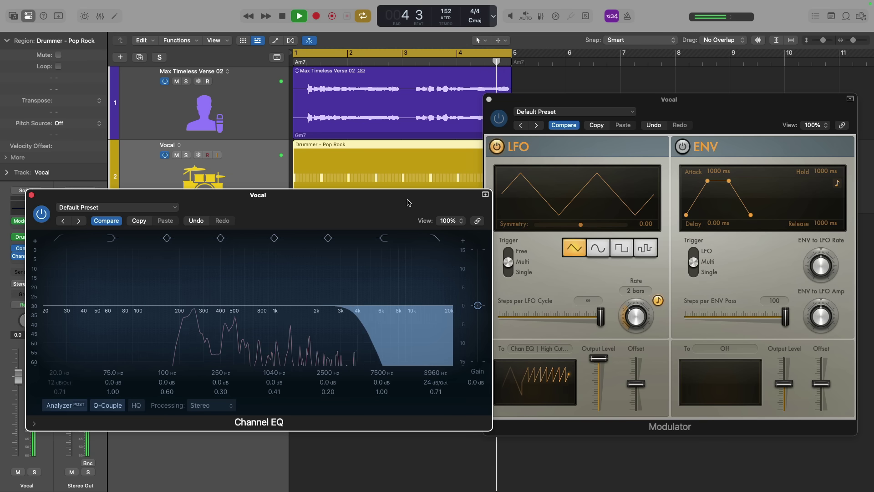
key("space")
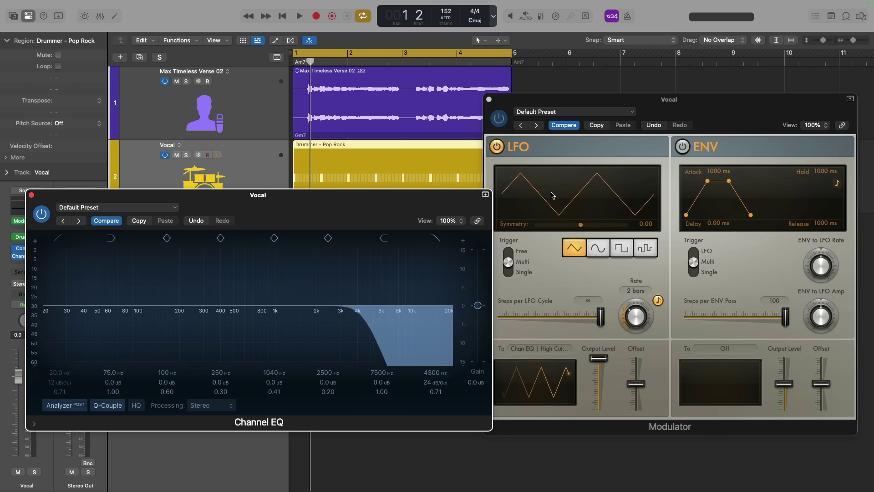
Set the LFO trigger to Free, choose the sine waveform, raise offset and lower output level.
left_click(514, 252)
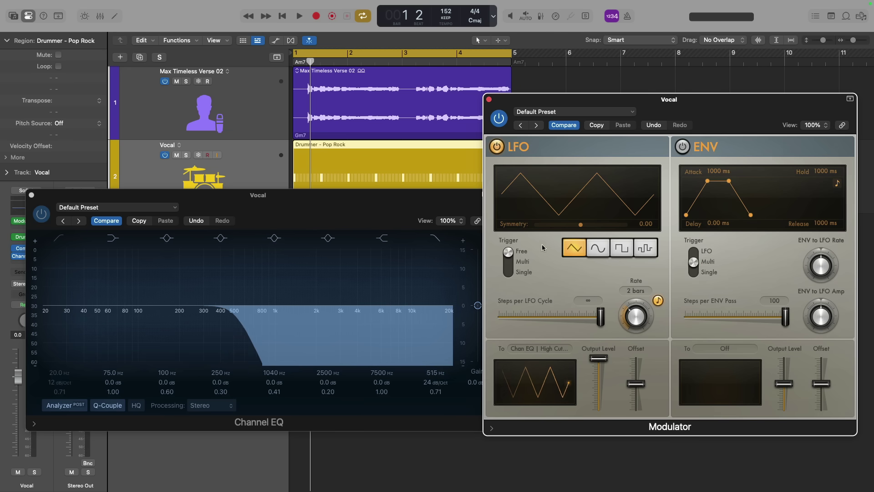
key("space")
left_click(599, 248)
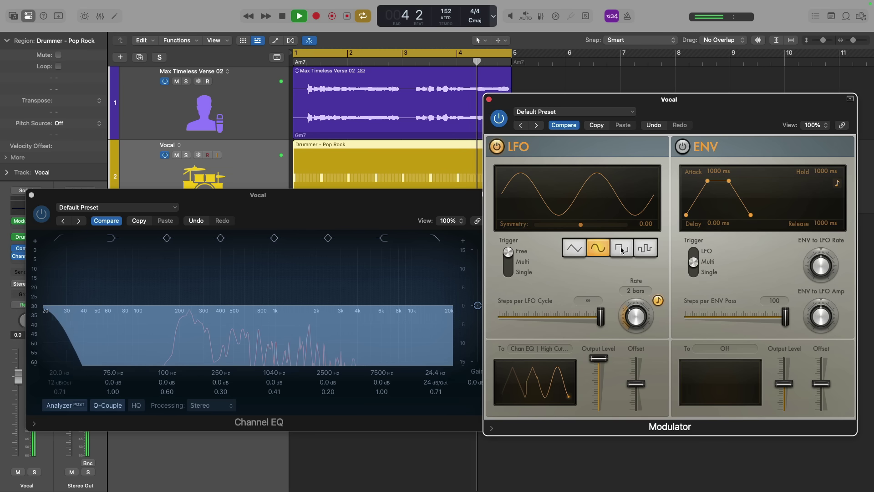
left_click_drag(635, 383, 639, 378)
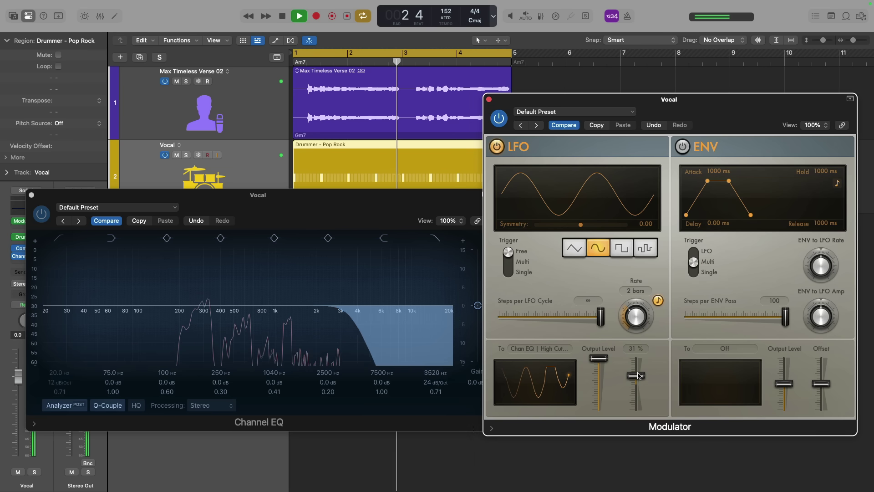
left_click_drag(604, 362, 604, 383)
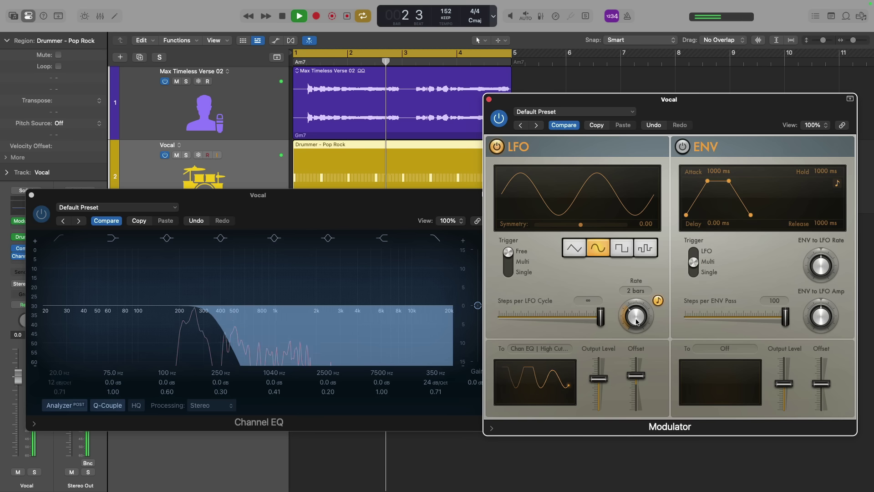
Set the LFO rate to 1/4t, tweak the offset, and reduce steps per cycle to 5.
left_click_drag(636, 314, 637, 308)
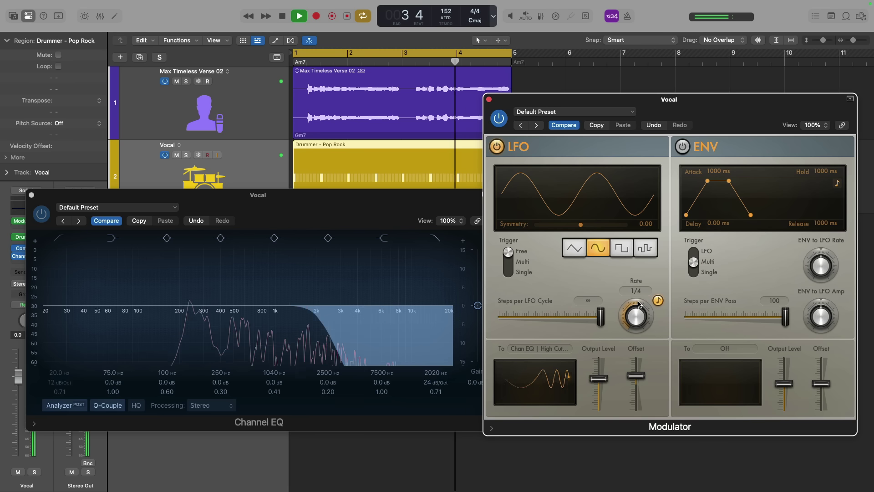
mouse_move(598, 380)
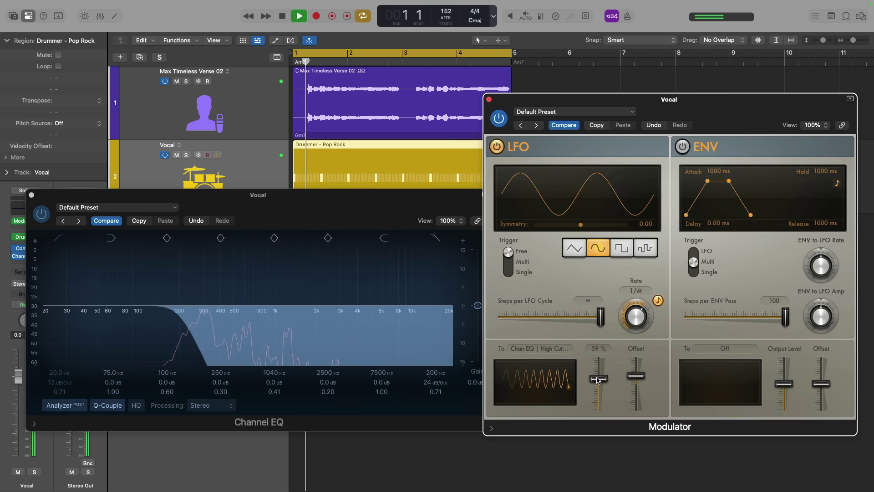
left_click_drag(630, 377, 636, 371)
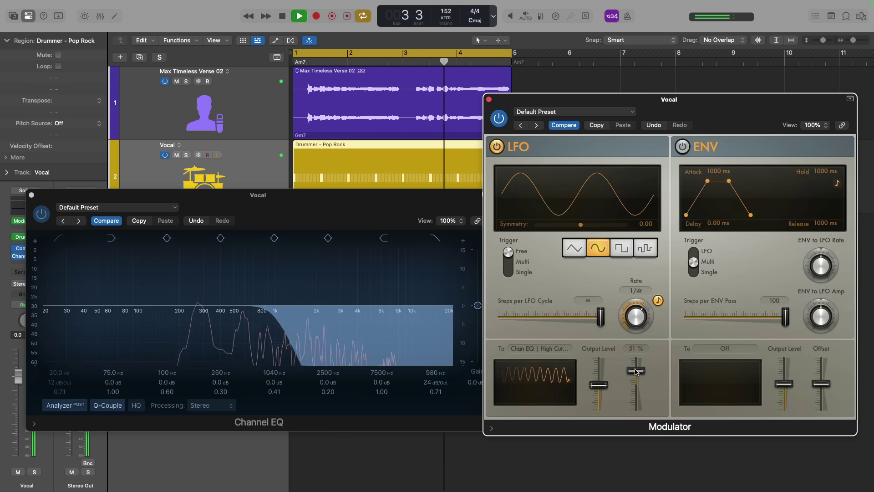
left_click_drag(599, 322, 509, 330)
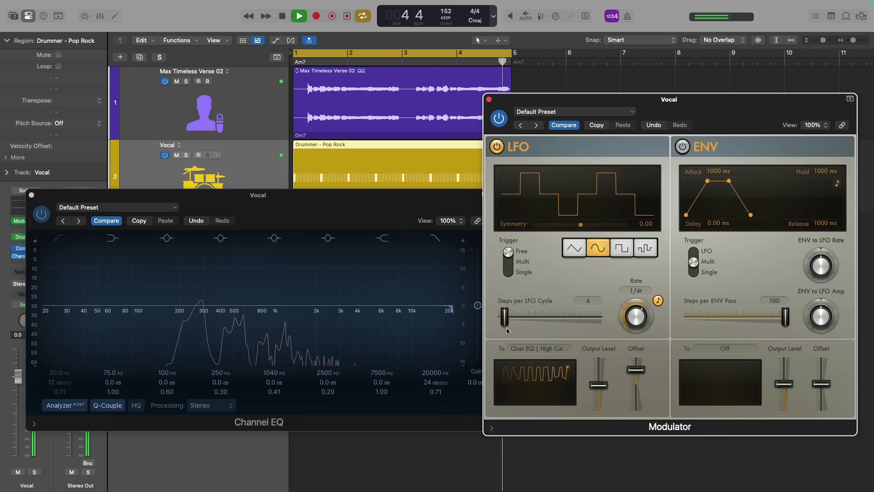
key("space")
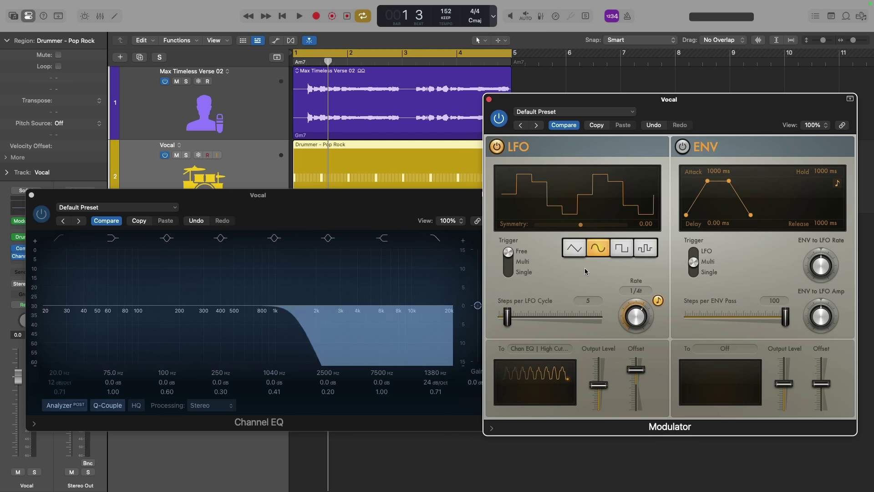
Set LFO offset to 55%, rate to 1/2d, and steps per cycle to ∞ for a smooth sine.
left_click(630, 370)
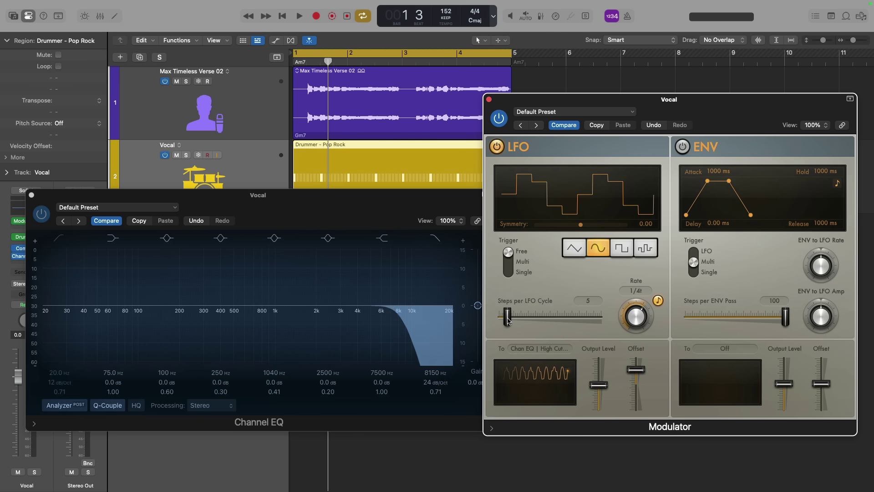
left_click_drag(508, 320, 508, 320)
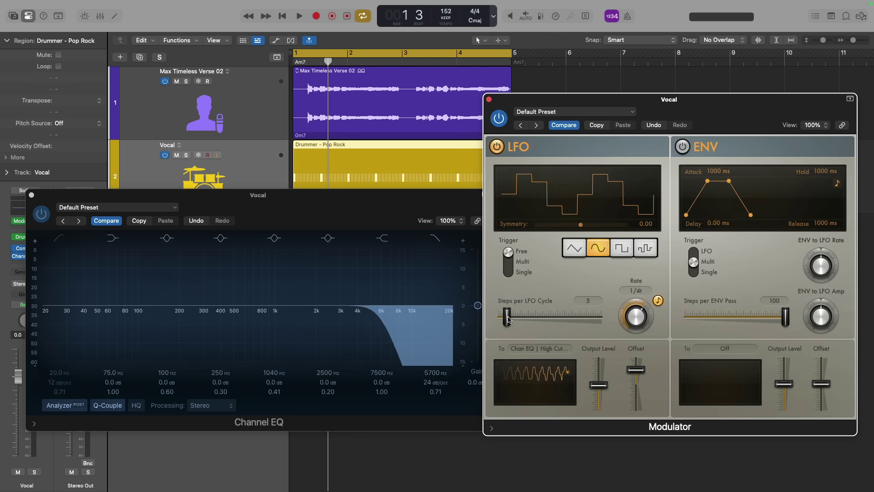
left_click_drag(636, 327, 633, 332)
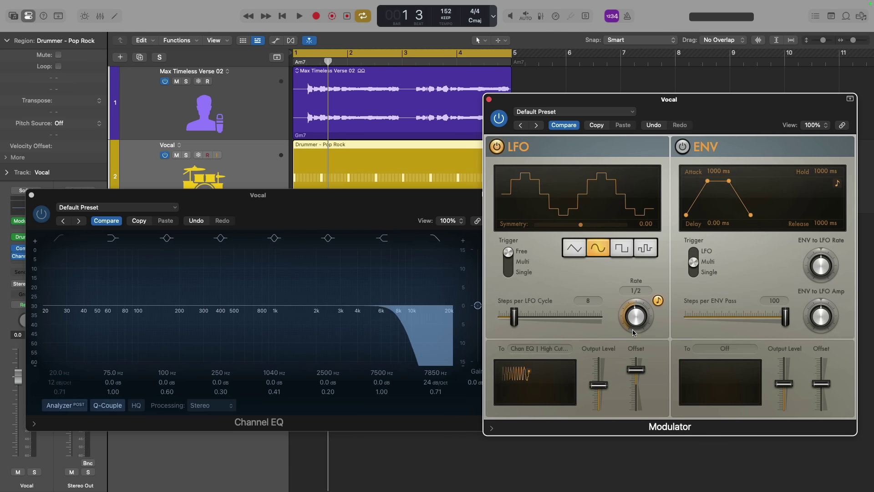
left_click_drag(515, 319, 504, 320)
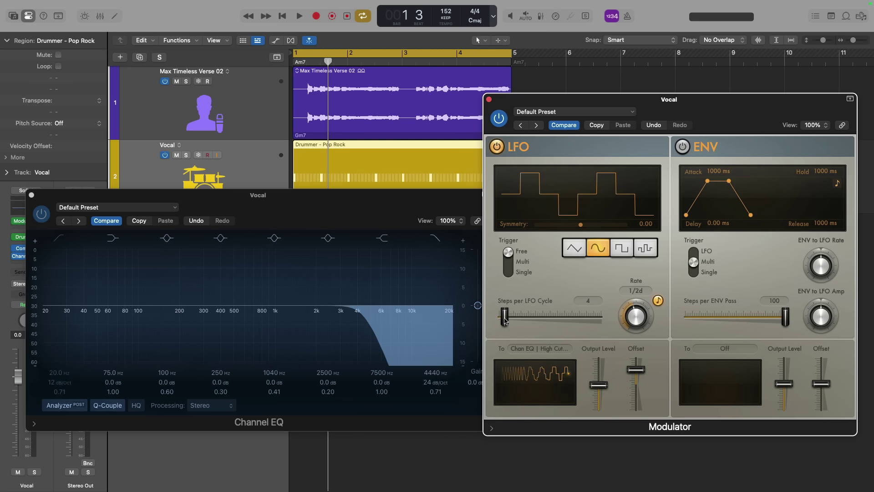
left_click_drag(505, 319, 634, 328)
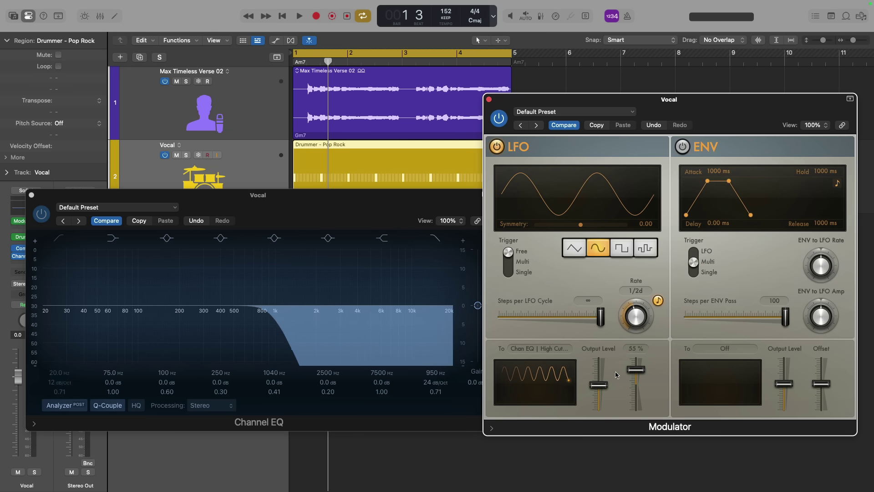
Lower the LFO offset to 32% and raise its output level to widen the high-cut sweep.
mouse_move(636, 369)
left_mouse_down()
mouse_move(638, 387)
mouse_move(640, 371)
left_mouse_up()
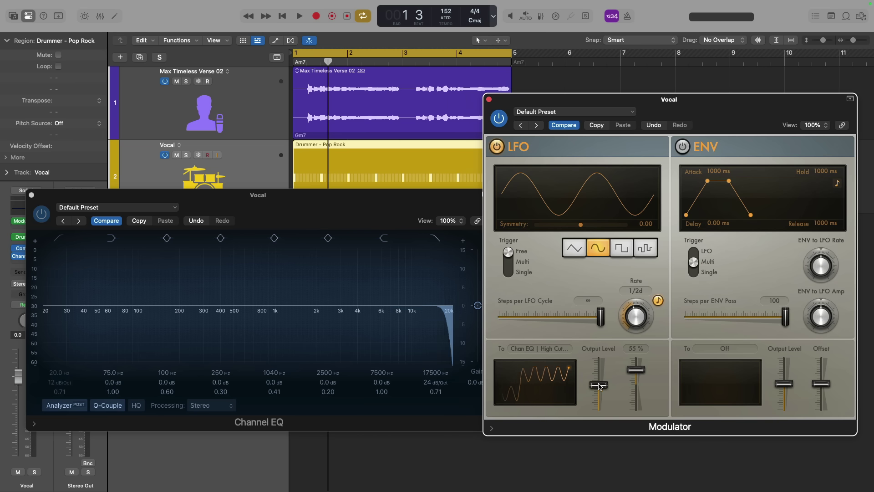
mouse_move(599, 385)
left_mouse_down()
mouse_move(600, 356)
mouse_move(598, 423)
mouse_move(604, 379)
left_mouse_up()
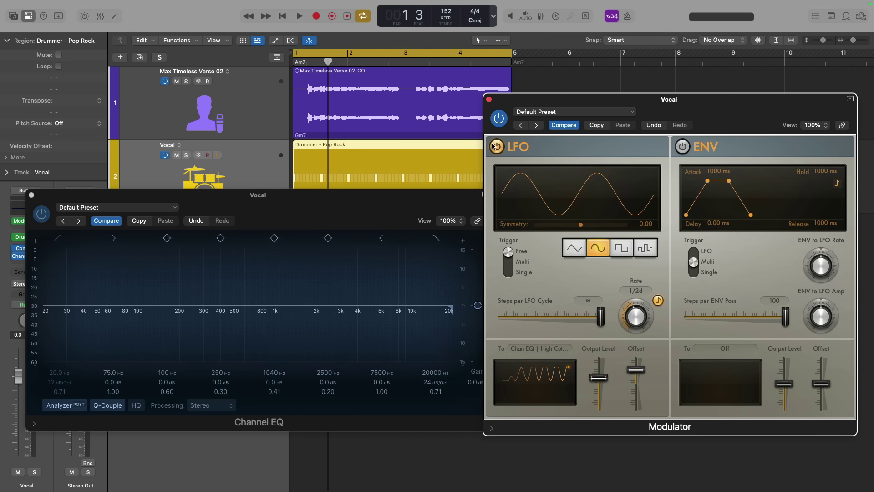
Insert ChromaVerb (Stereo) after the Channel EQ on the Vocal channel.
left_click(32, 196)
left_click(26, 262)
type("chroma")
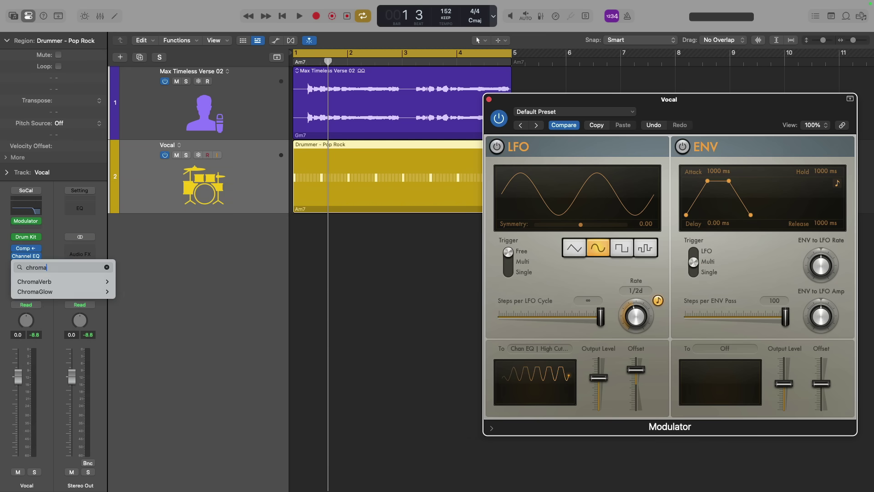
mouse_move(39, 279)
left_click(132, 279)
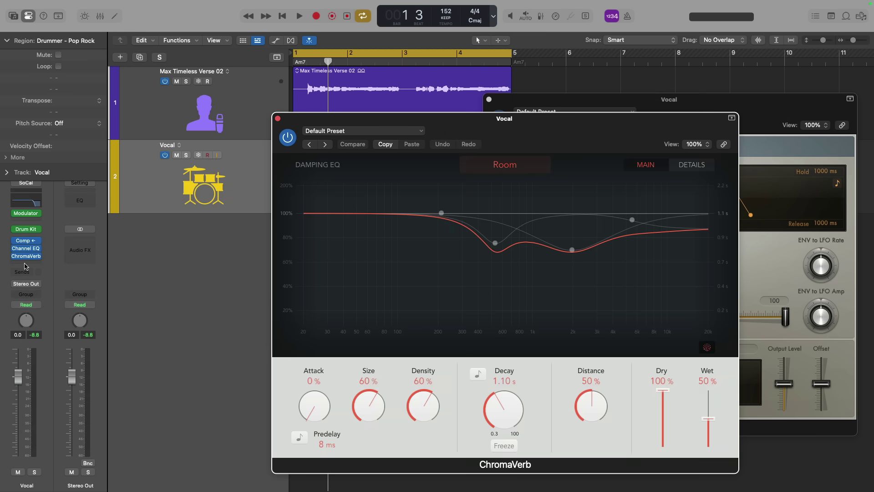
left_click_drag(510, 148, 302, 119)
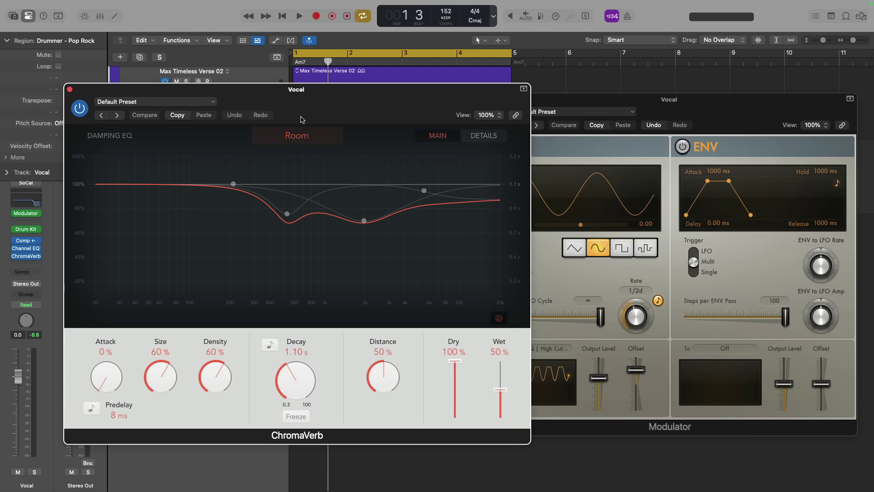
Route the Modulator envelope to ChromaVerb's Wet using Learn Plug-in Parameter.
left_click(717, 114)
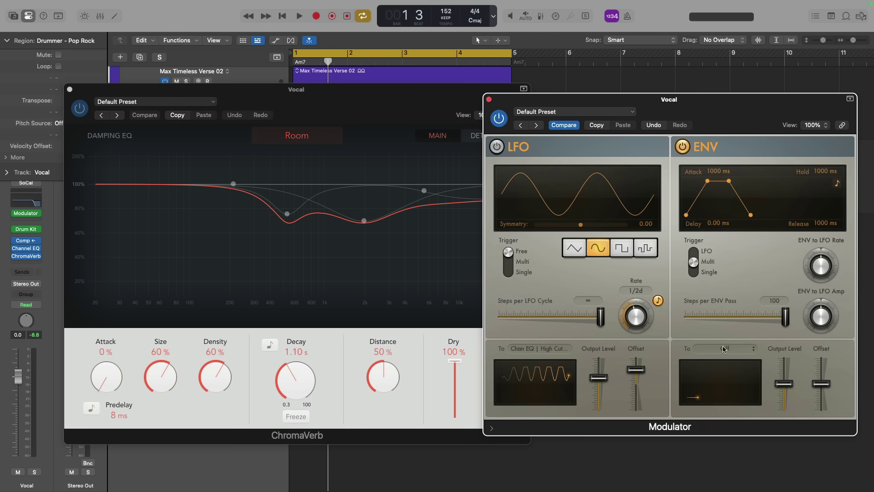
left_click(737, 352)
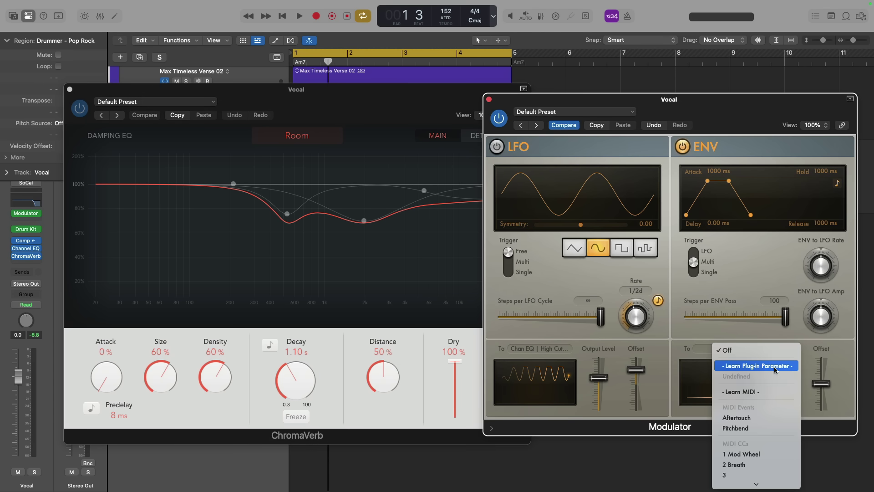
left_click(794, 371)
left_click(436, 341)
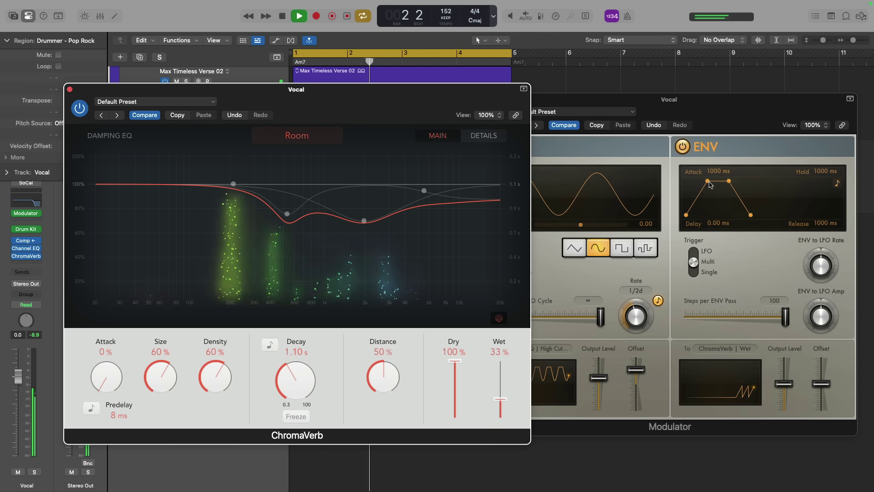
Set the envelope to 160 ms attack and 2100 ms hold, and adjust its output amount.
left_click_drag(711, 184, 701, 186)
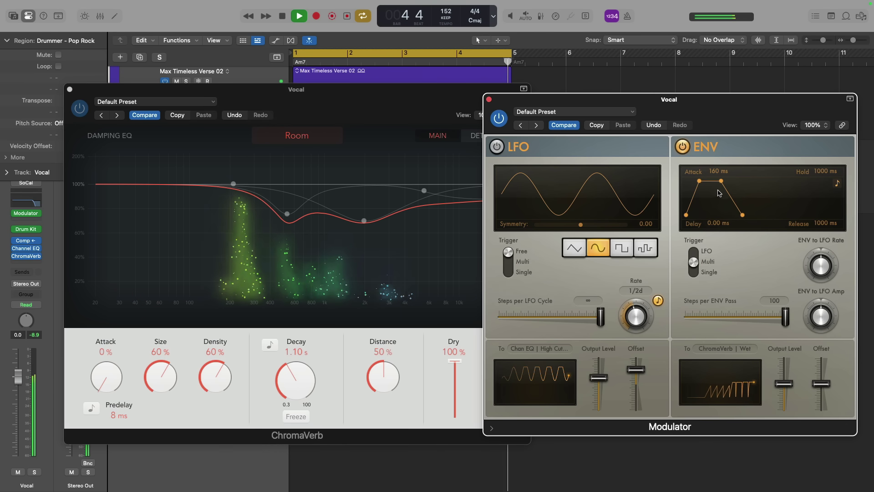
left_click_drag(721, 181, 728, 183)
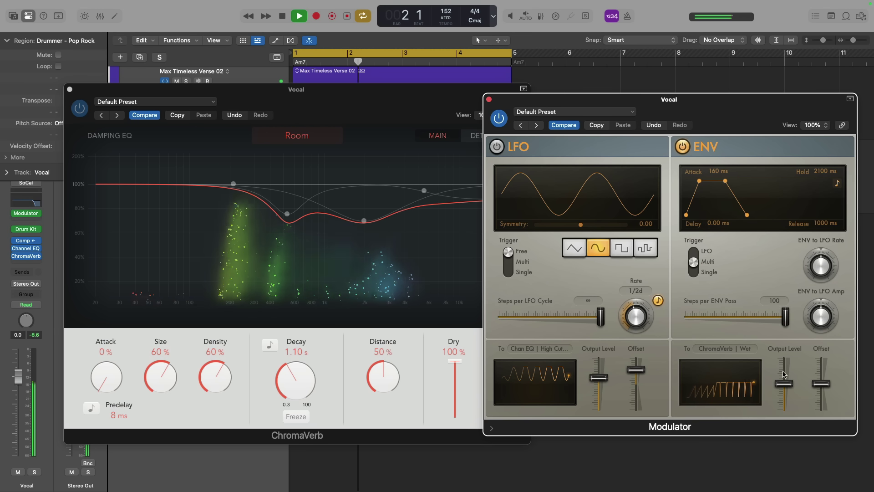
left_click_drag(784, 383, 784, 396)
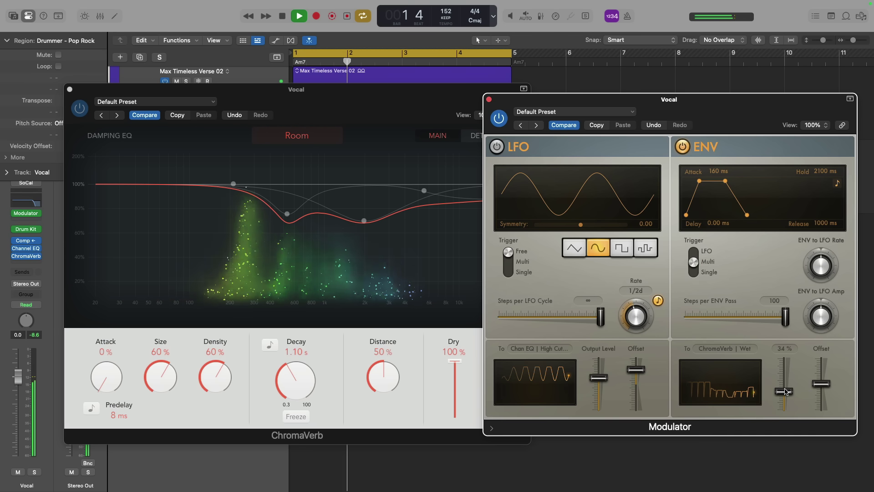
key("space")
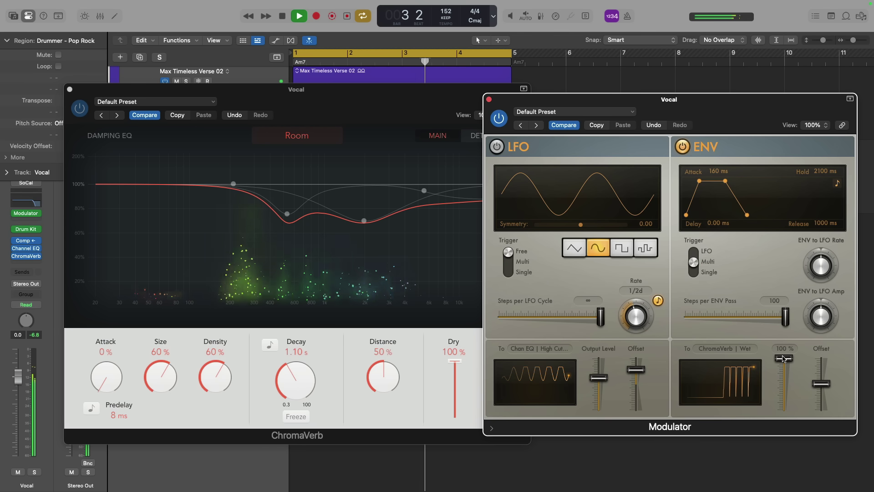
key("space")
left_click_drag(783, 358, 780, 387)
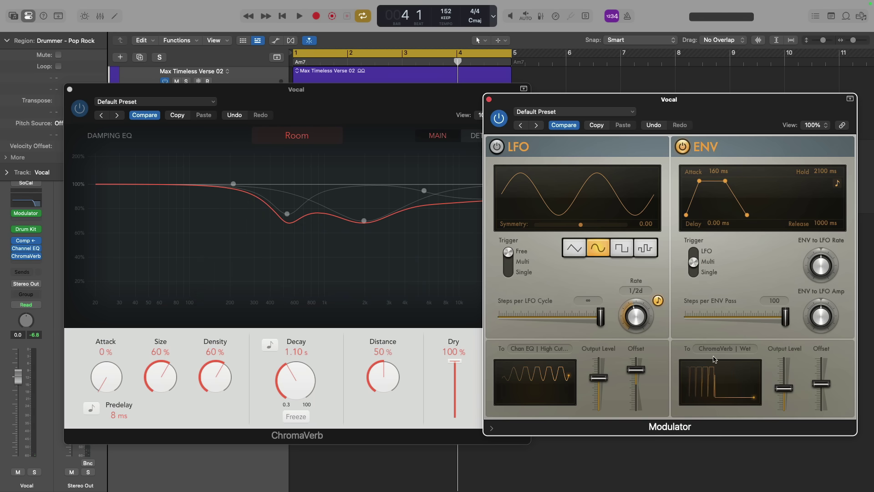
Create a new Vocal track alternative holding a Drummer region that ends at bar 5.
key("v")
left_click(180, 145)
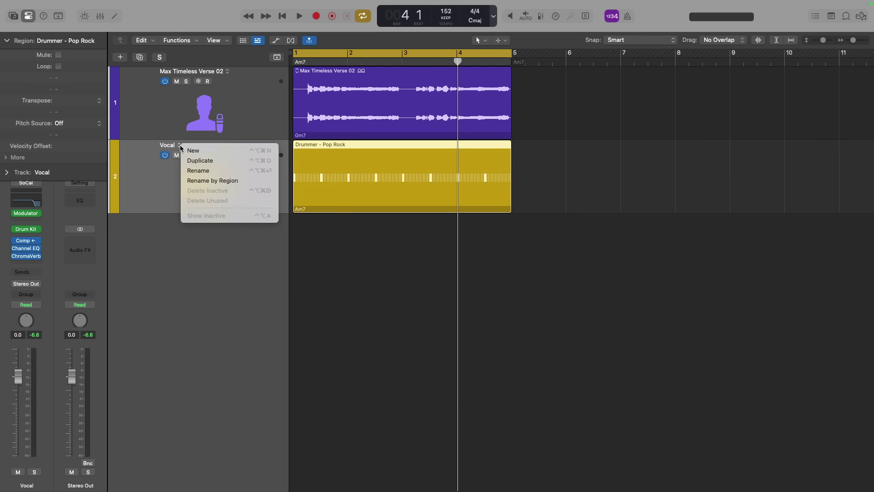
left_click(198, 150)
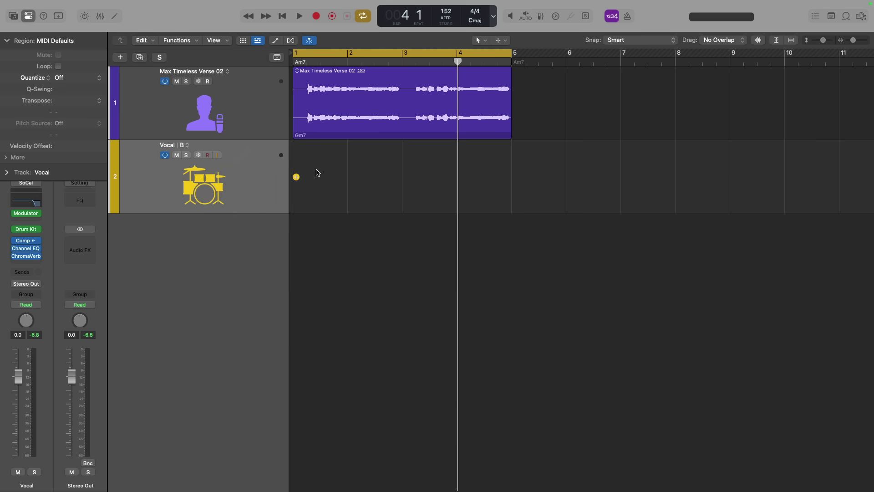
left_click(296, 177)
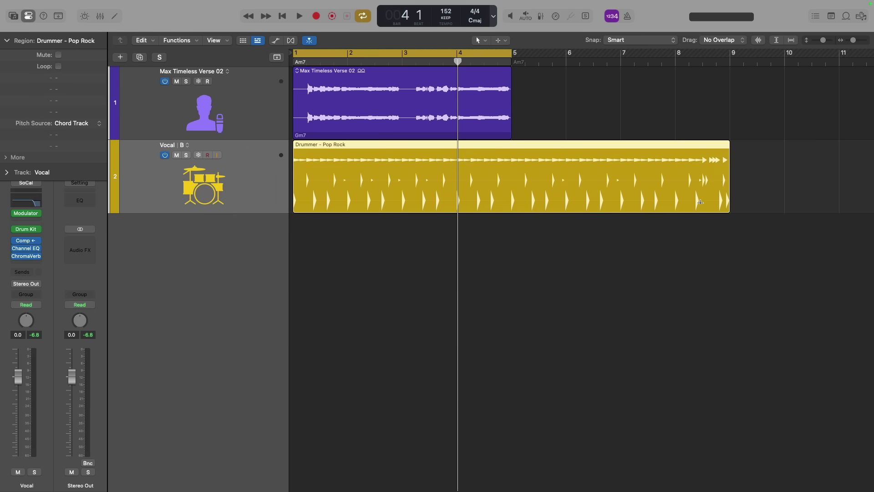
left_click_drag(728, 203, 508, 198)
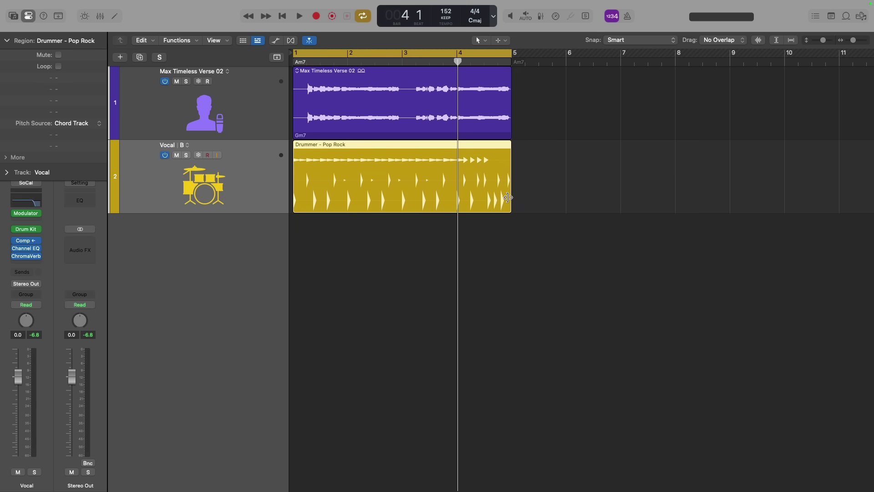
In the Session Player, remove the hi-hat and set fill complexity to 20%.
double_click(508, 198)
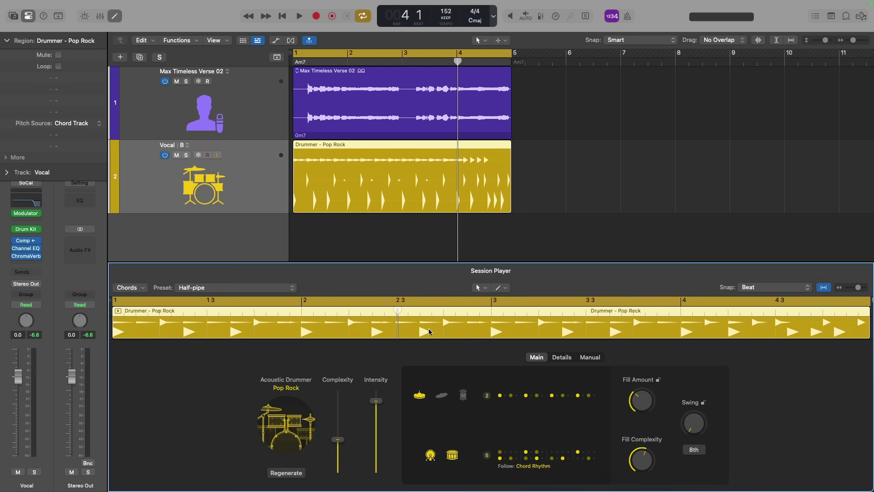
left_click(419, 396)
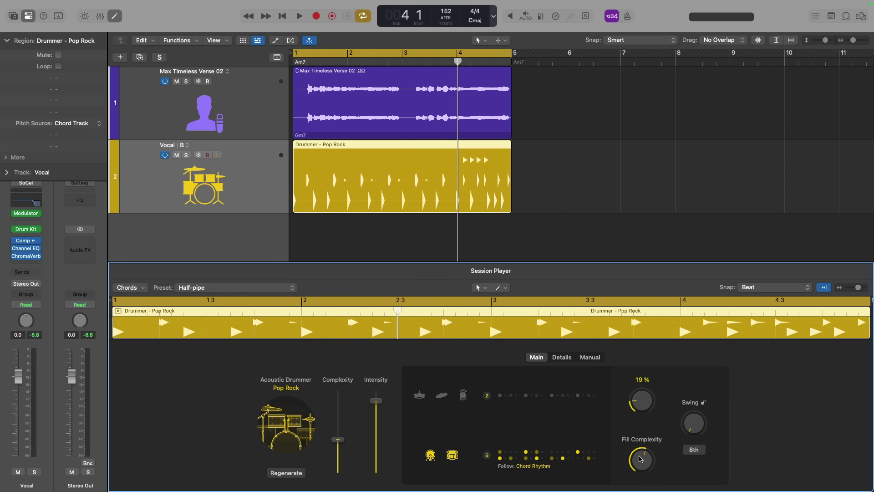
left_click_drag(640, 459, 640, 478)
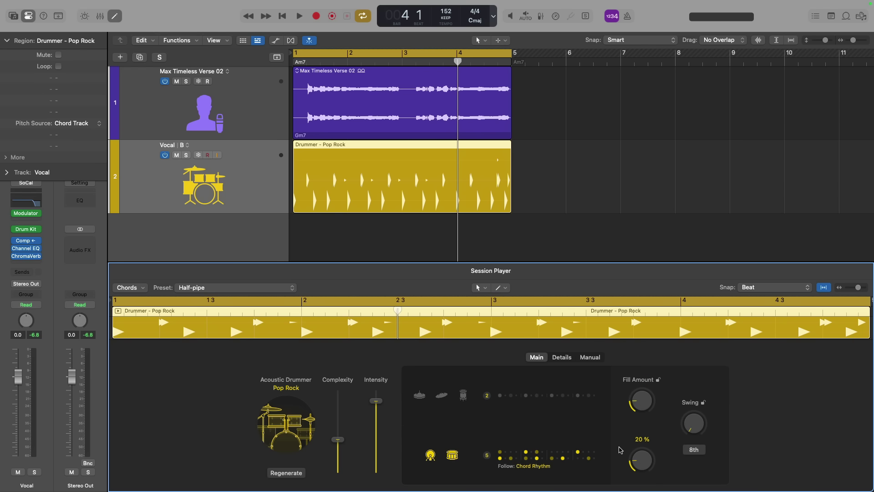
key("e")
key("v")
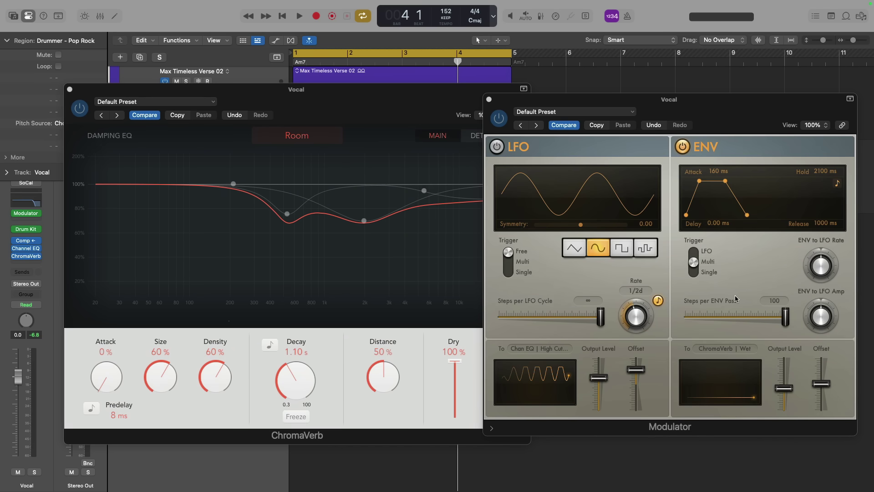
During playback, set the envelope output to ChromaVerb Wet at 22% and reset its offset to 0%.
key("space")
left_click_drag(783, 388, 787, 371)
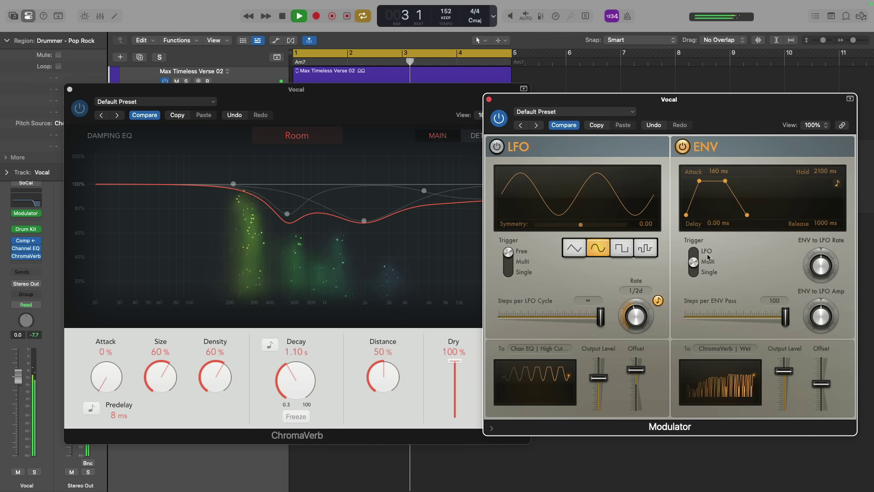
mouse_move(821, 384)
left_mouse_down()
mouse_move(820, 376)
mouse_move(820, 390)
left_mouse_up()
key("space")
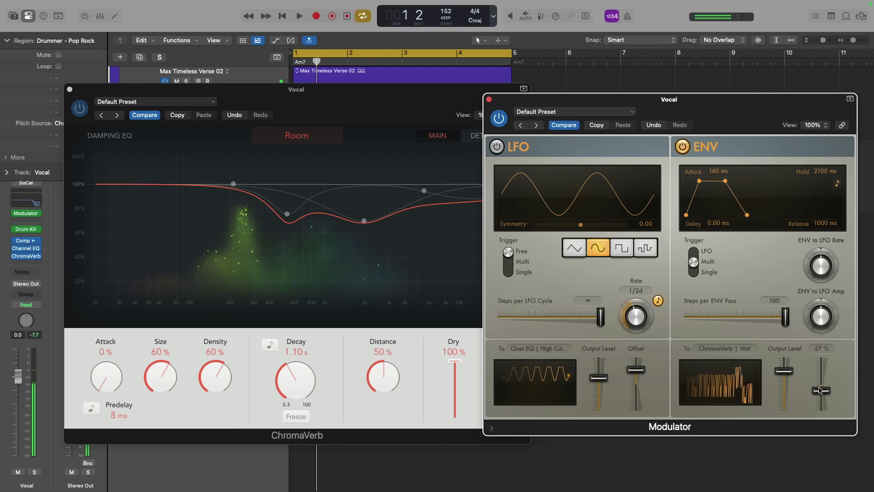
left_click(820, 390, "alt")
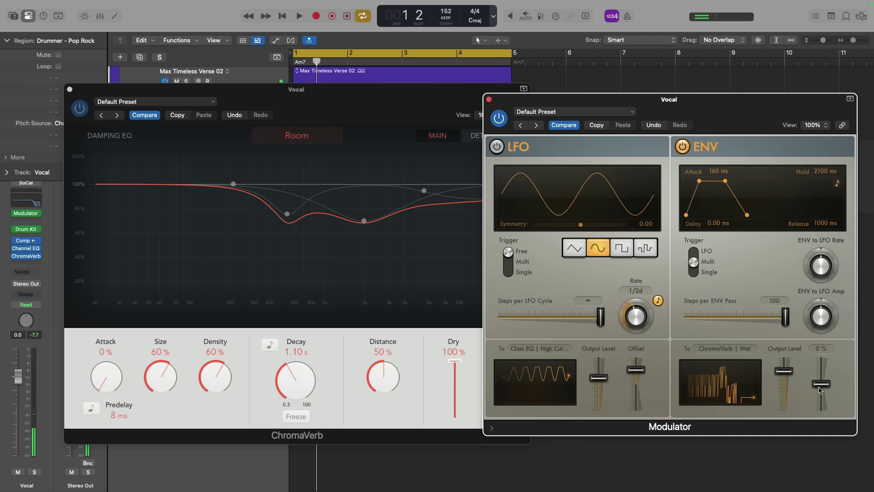
Convert the Drummer – Pop Rock region to MIDI and inspect its notes in the Piano Roll.
key("v")
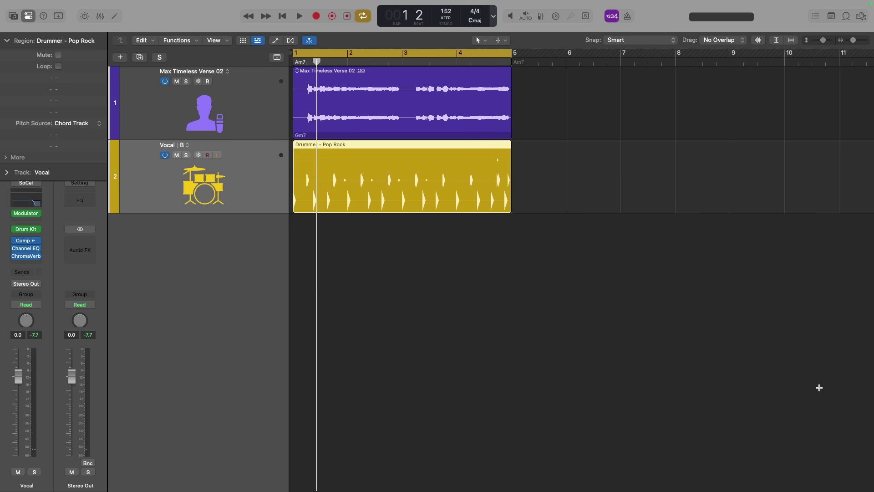
right_click(422, 170)
left_click(428, 166)
double_click(397, 184)
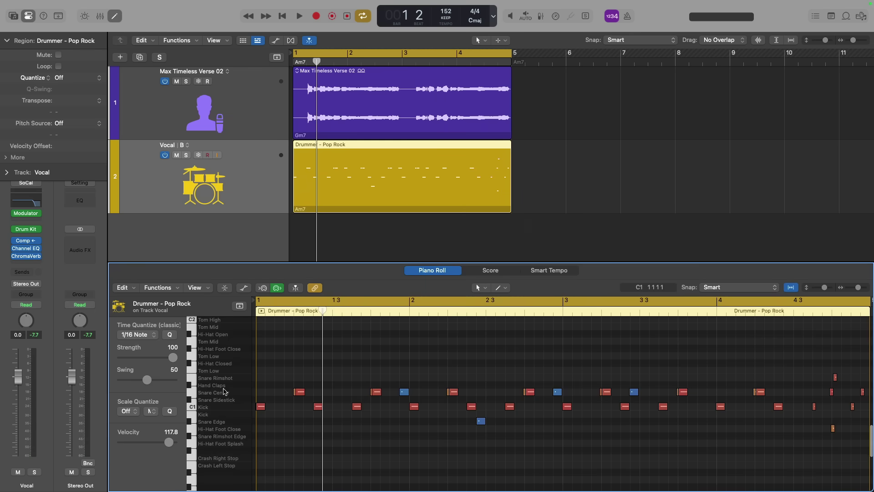
scroll(436, 385, "down", 1)
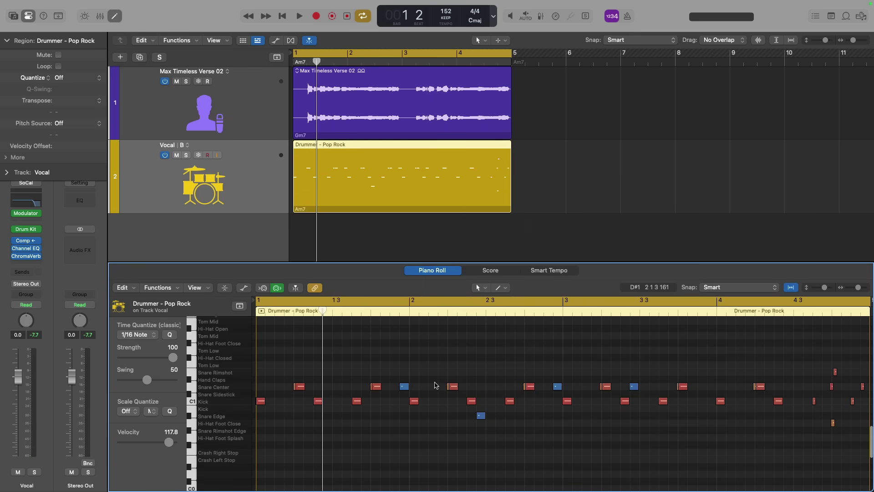
key("p")
Reopen the Vocal plug-in windows, then close the ChromaVerb and Modulator windows.
key("v")
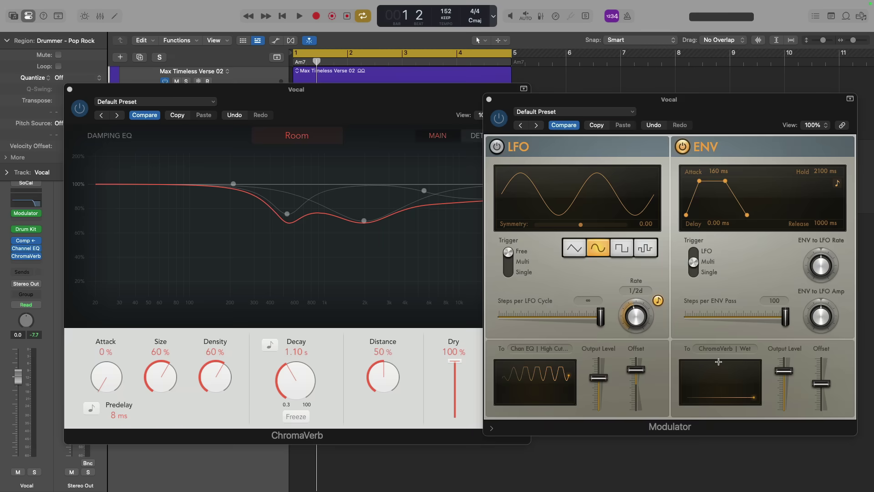
left_click(430, 118)
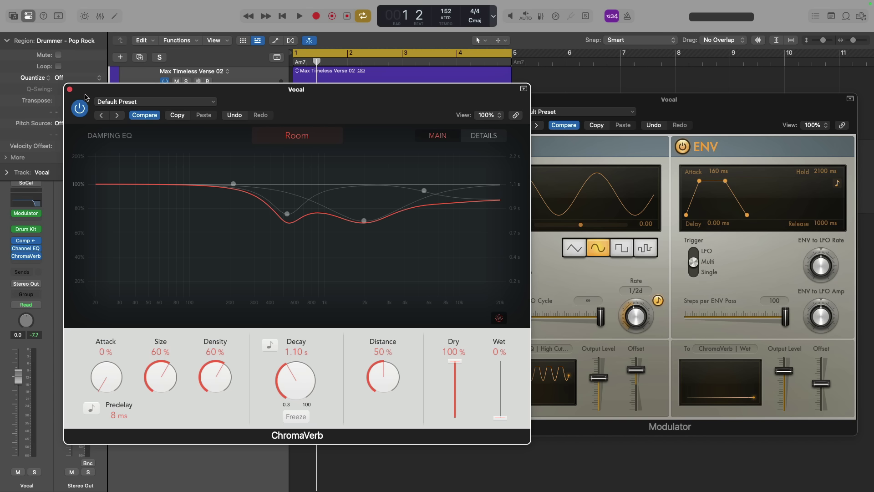
left_click(70, 90)
key("super+w")
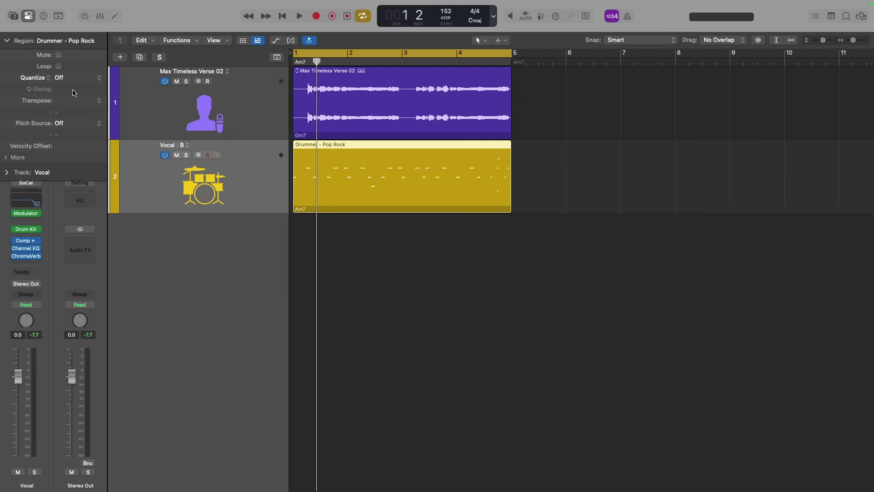
Create a new empty Vocal track alternative and set the vocal region's flex mode to Flex Pitch.
left_click(188, 147)
left_click(200, 173)
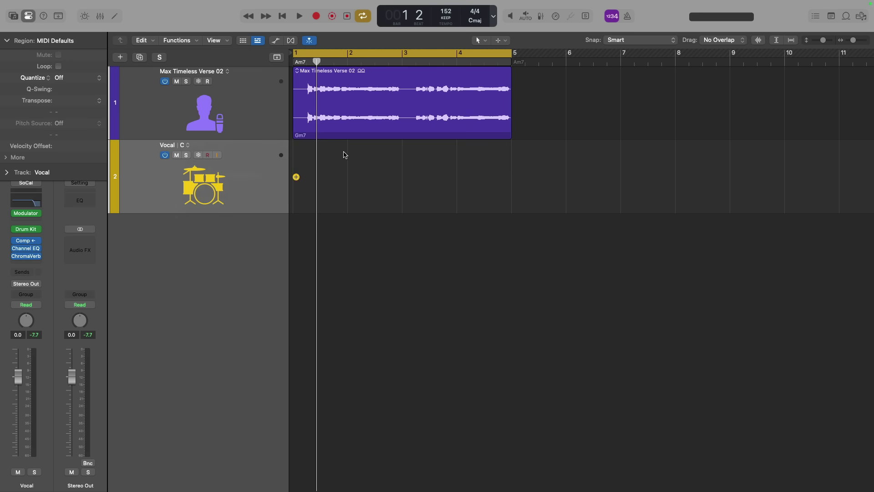
left_click(362, 100)
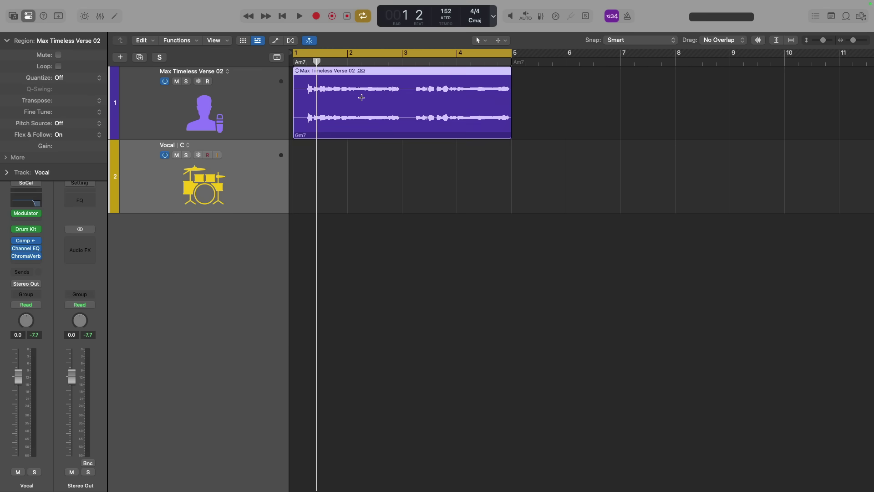
key("super+f")
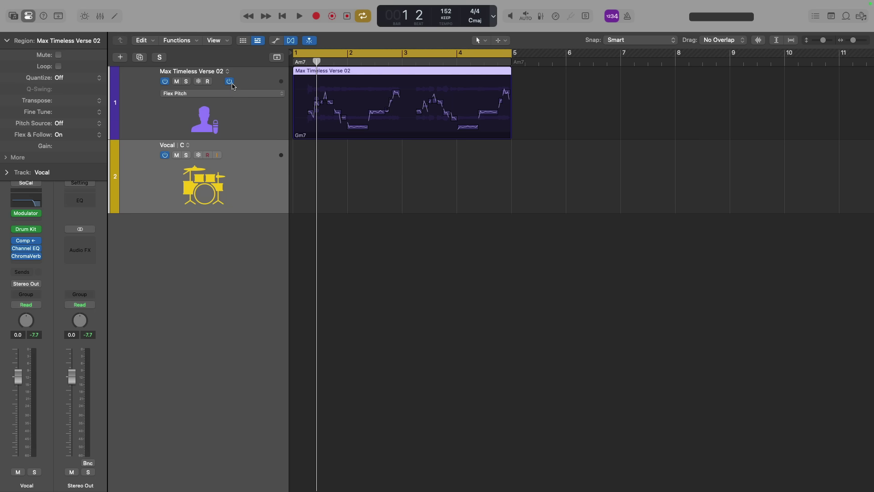
left_click(223, 94)
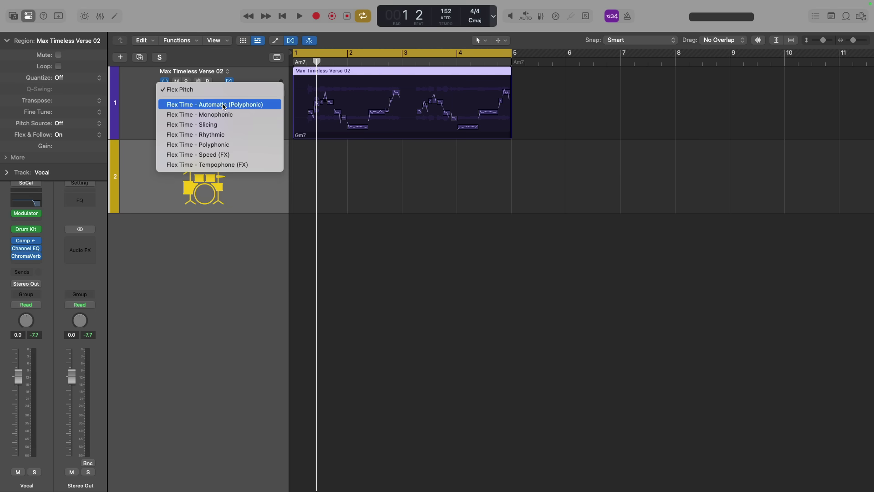
left_click(262, 71)
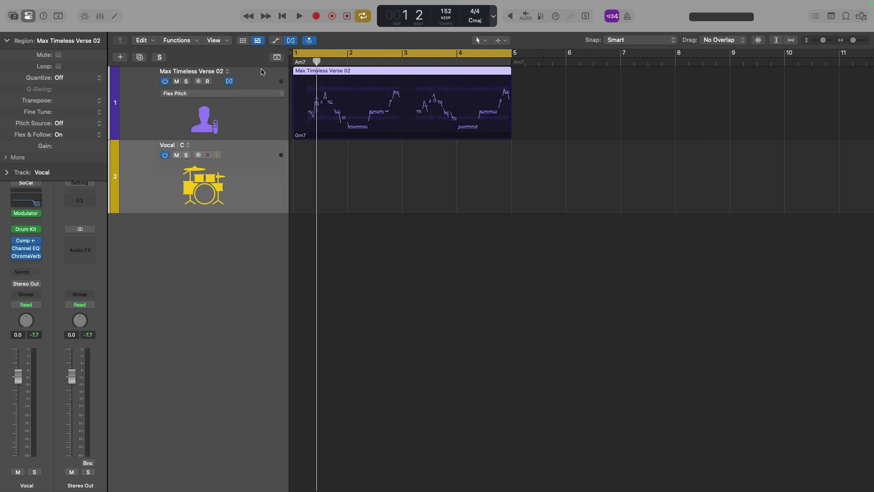
Create a MIDI track from the Max Timeless Verse 02 region's Flex Pitch data.
double_click(335, 91)
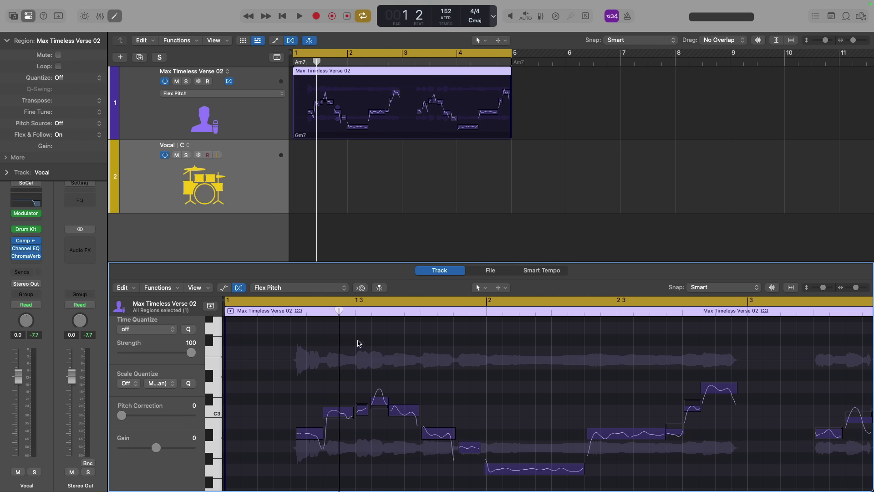
left_click(240, 288)
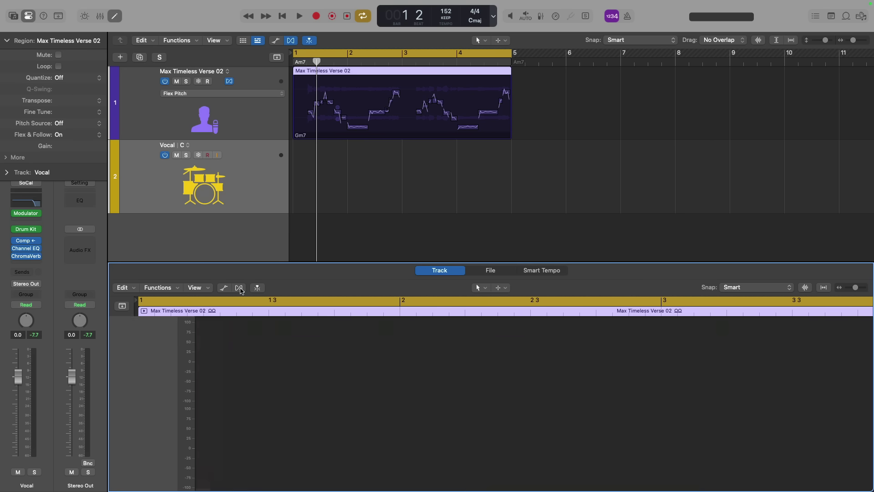
left_click(239, 288)
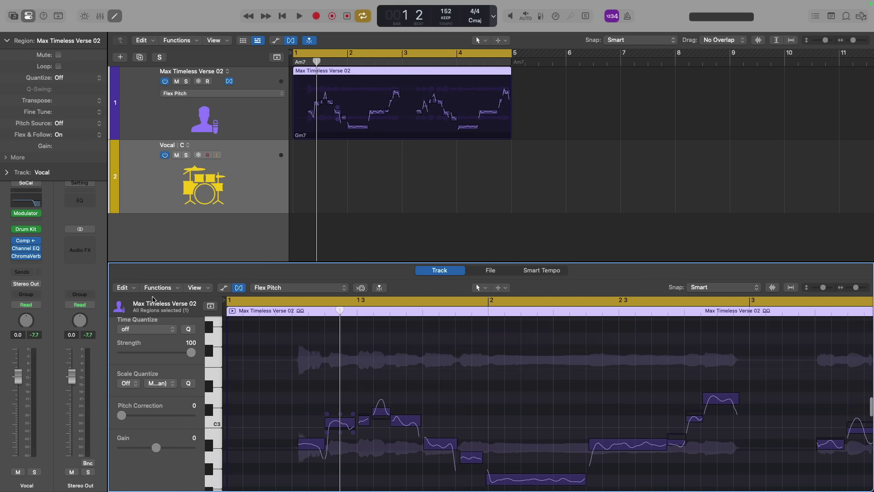
left_click(123, 288)
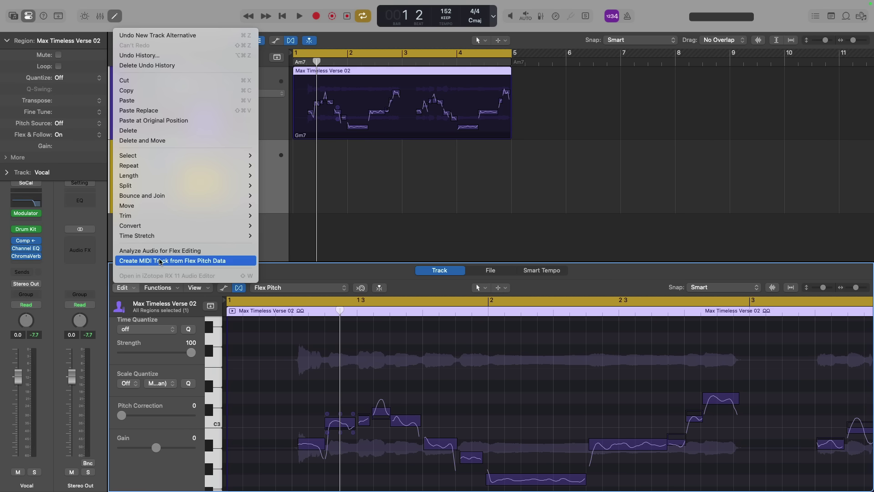
left_click(229, 261)
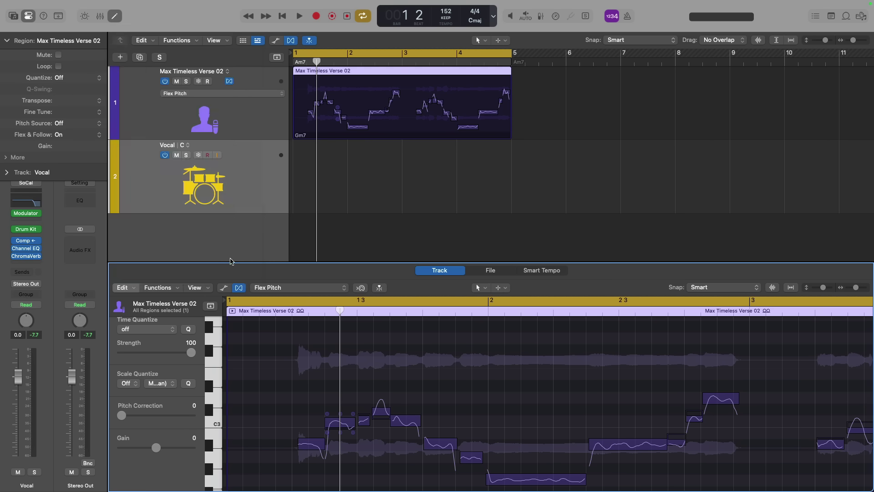
Check the new MIDI region's notes and move the region onto the Vocal track.
key("e")
double_click(324, 228)
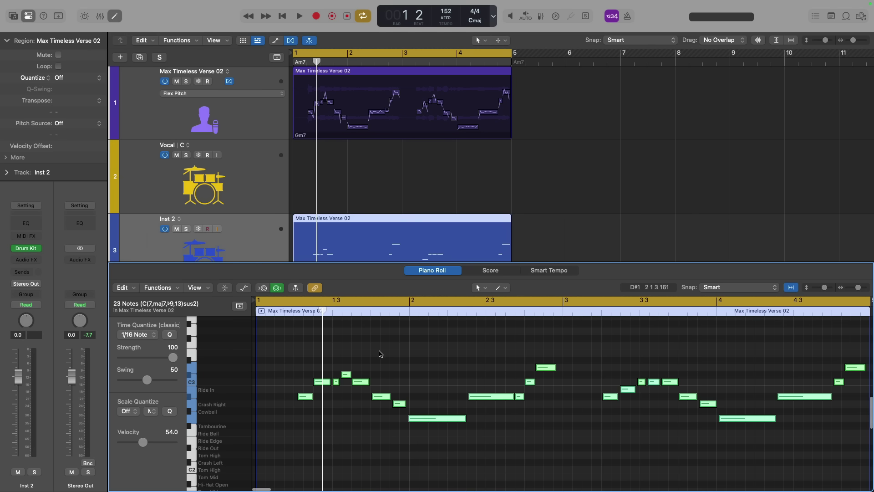
key("e")
left_click_drag(373, 233, 328, 170)
left_click(249, 233)
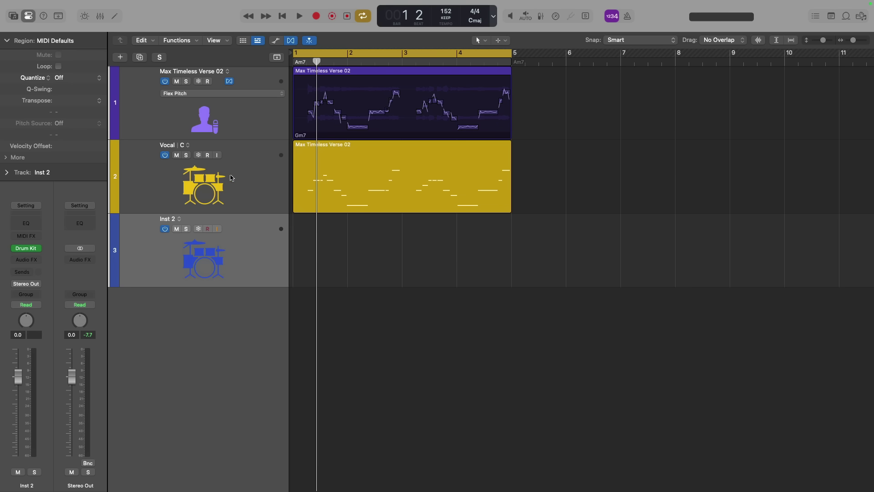
Delete the empty Inst 2 track, then play the song with the Vocal's Modulator open and stop.
key("super+BackSpace")
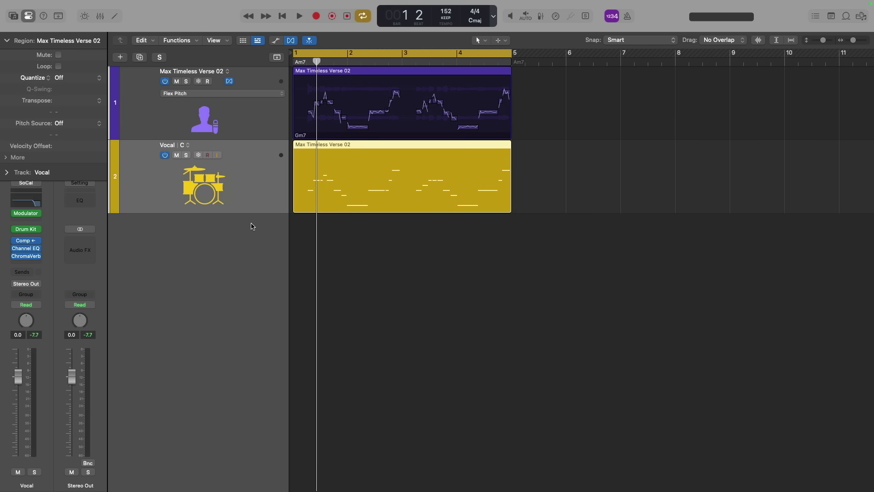
key("v")
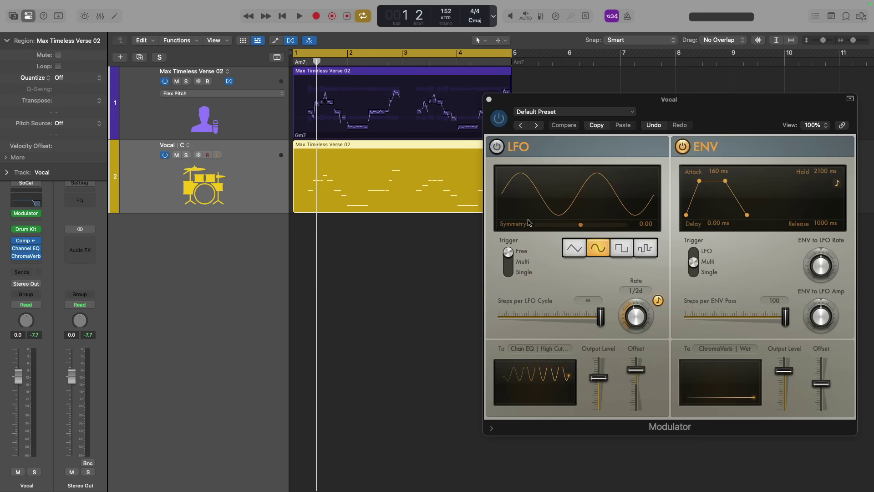
key("space")
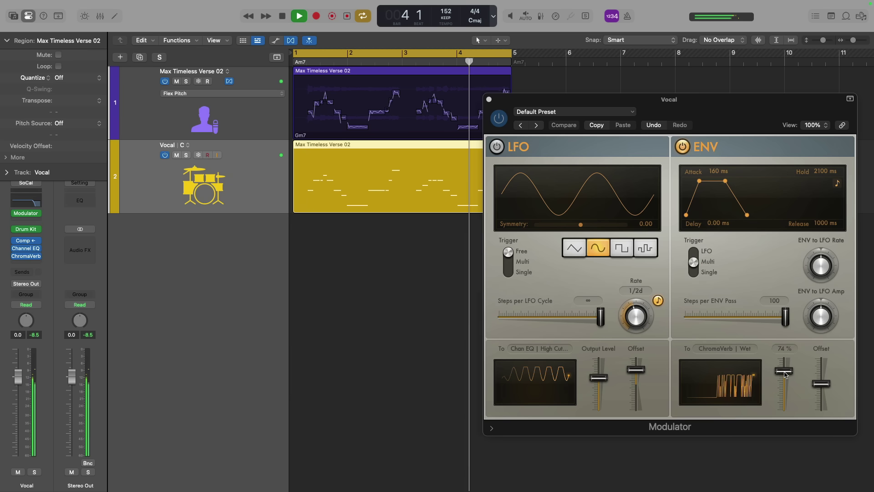
mouse_move(788, 375)
key("space")
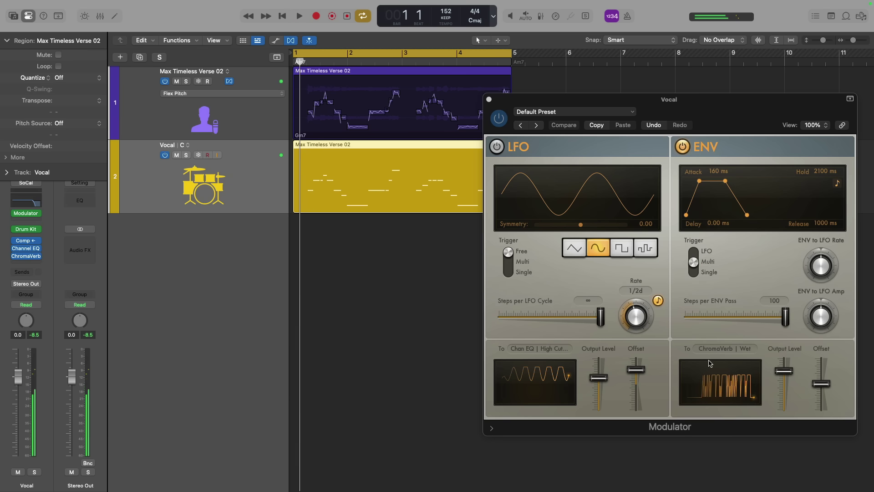
In the Piano Roll, marquee-select and mute the short notes, keeping only long held notes.
double_click(362, 149)
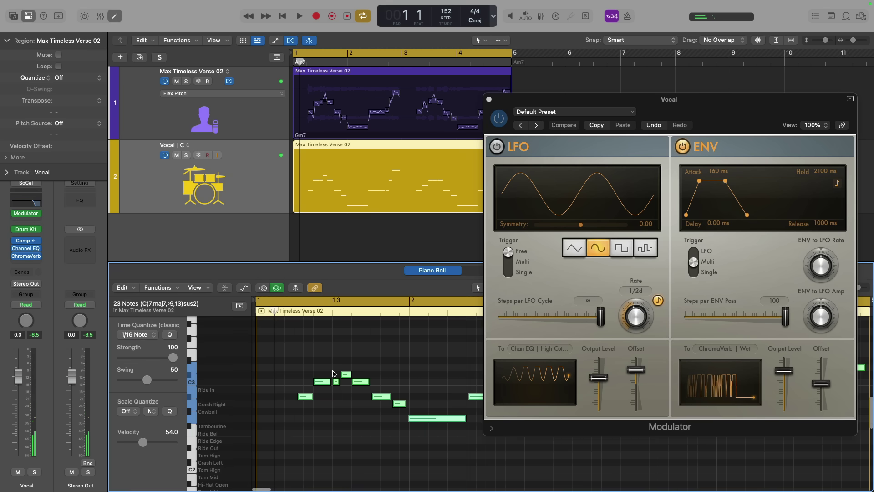
left_click_drag(300, 359, 411, 404)
scroll(412, 403, "right", 5)
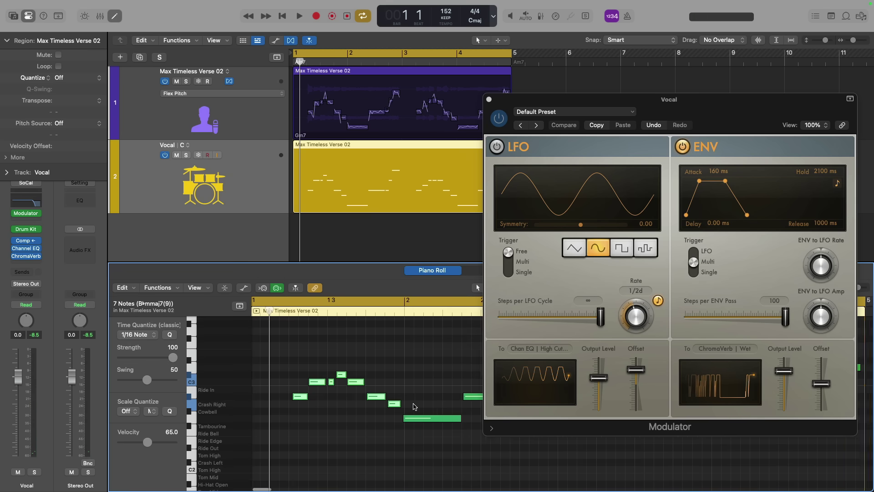
scroll(374, 357, "left", 3)
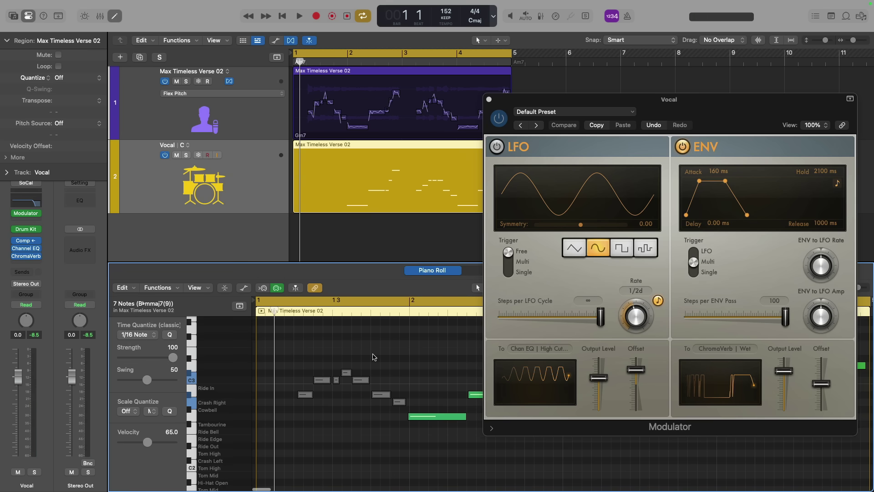
key("v")
left_click_drag(542, 418, 516, 353)
left_click_drag(599, 359, 708, 410)
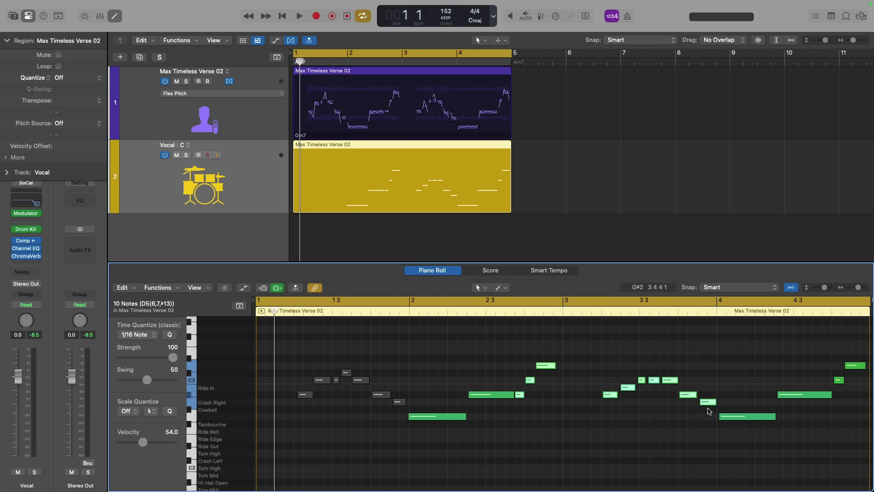
scroll(708, 411, "right", 3)
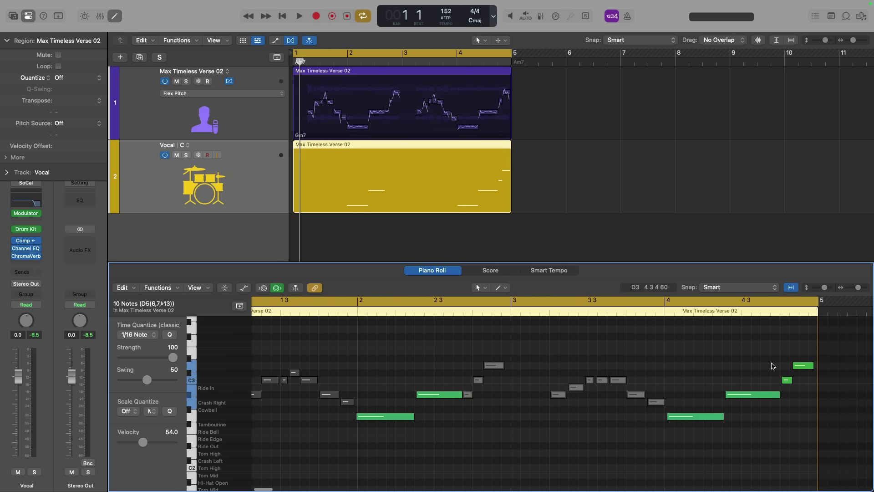
left_click_drag(773, 364, 787, 383)
scroll(785, 382, "left", 3)
During playback, lower the Modulator envelope's ChromaVerb Wet output level to 45 %.
key("v")
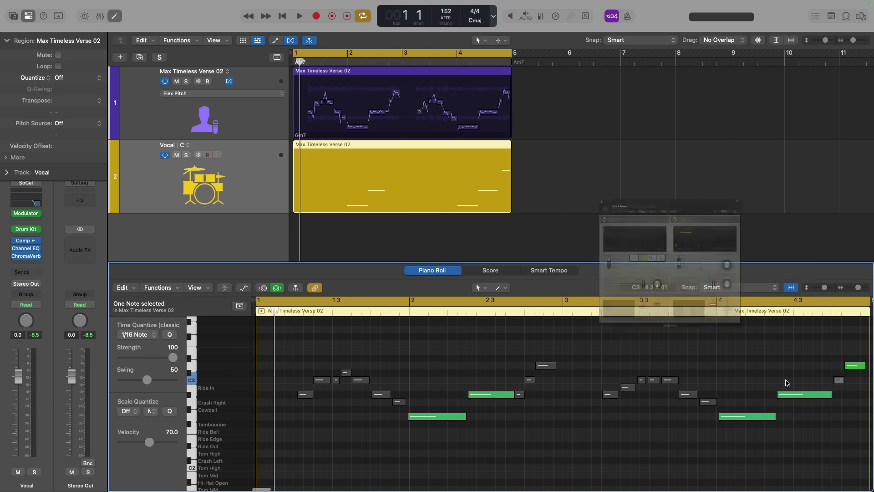
key("space")
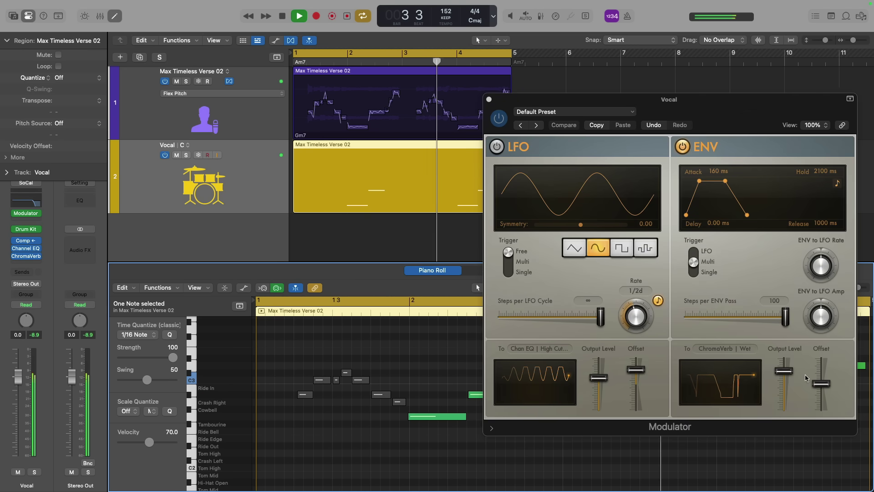
key("v")
key("v")
mouse_move(783, 376)
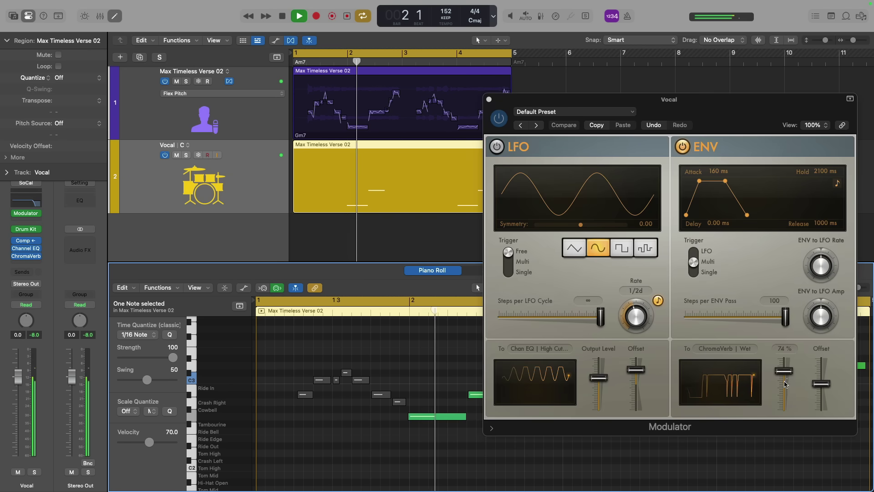
left_click_drag(783, 376, 787, 389)
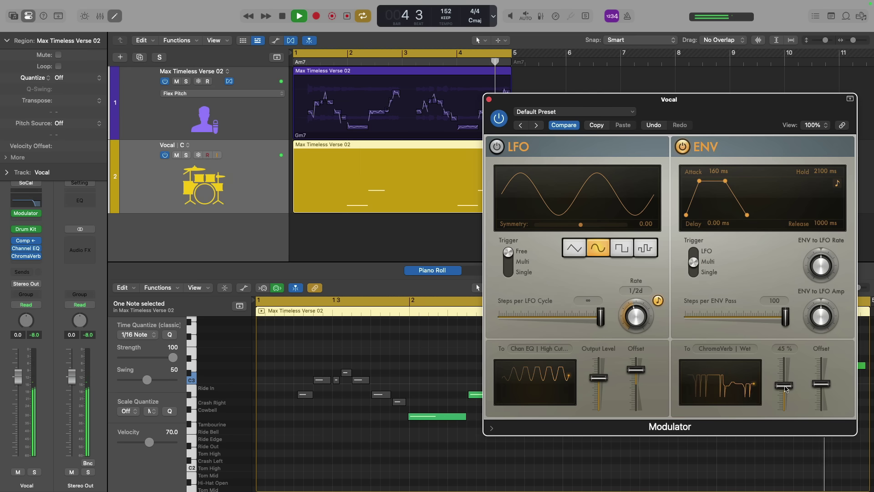
Close the Modulator window, stop playback and close the Piano Roll editor.
key("super+w")
key("space")
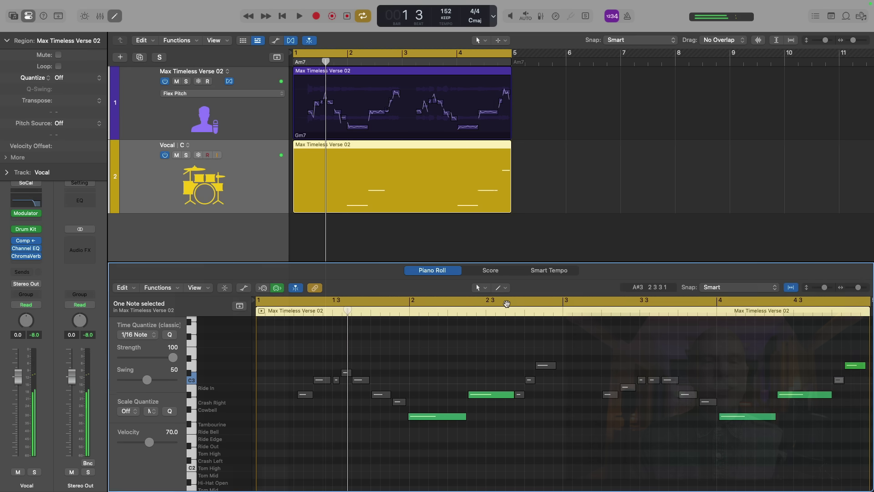
key("p")
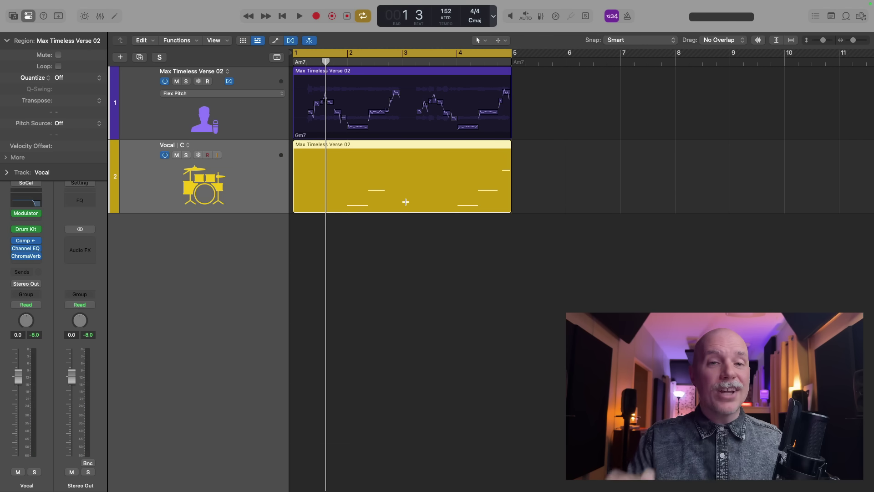